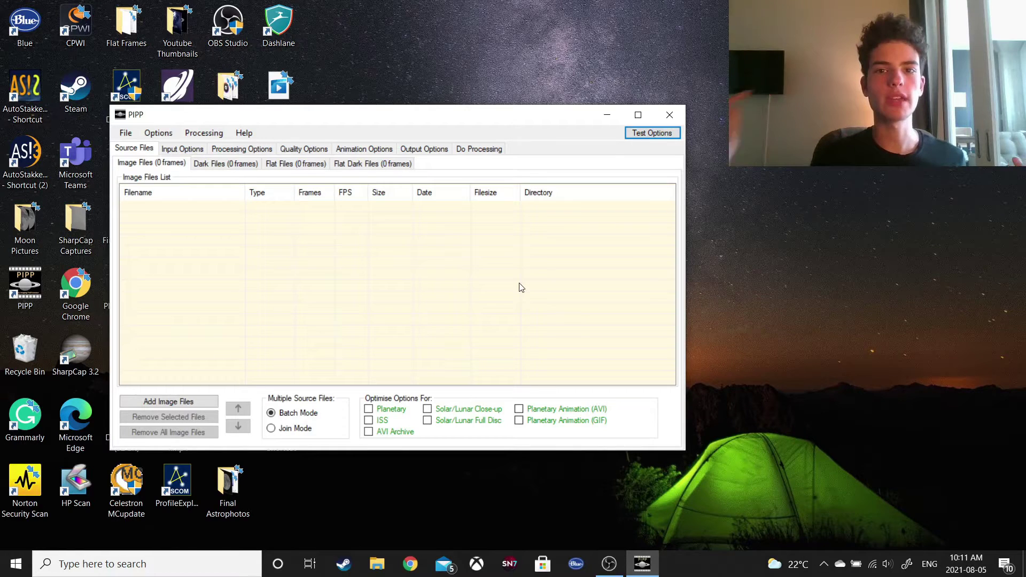
Maximize PIPP and add IMG_5135.MOV from Desktop > Video clips as the source file.
click(637, 115)
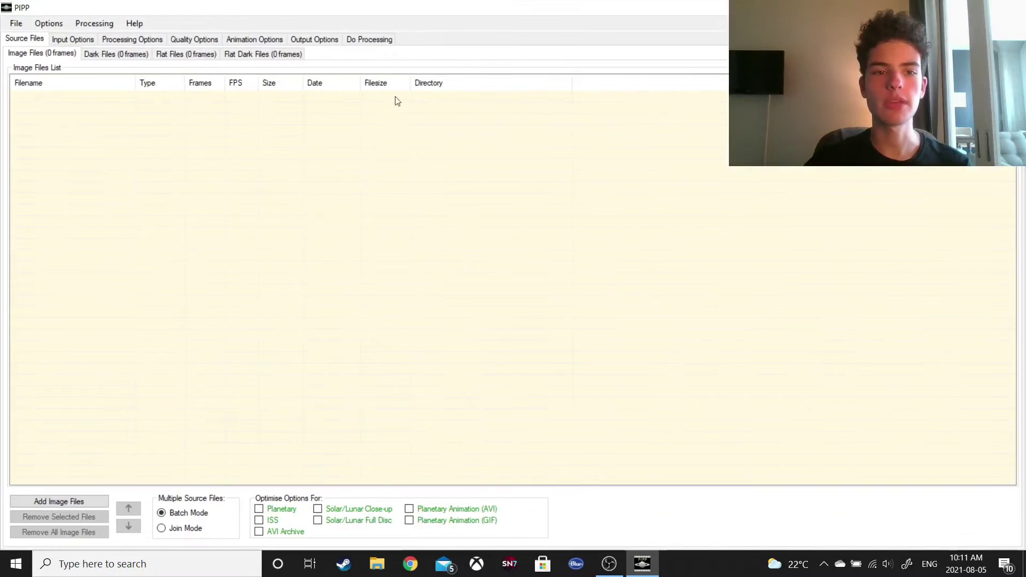
click(16, 23)
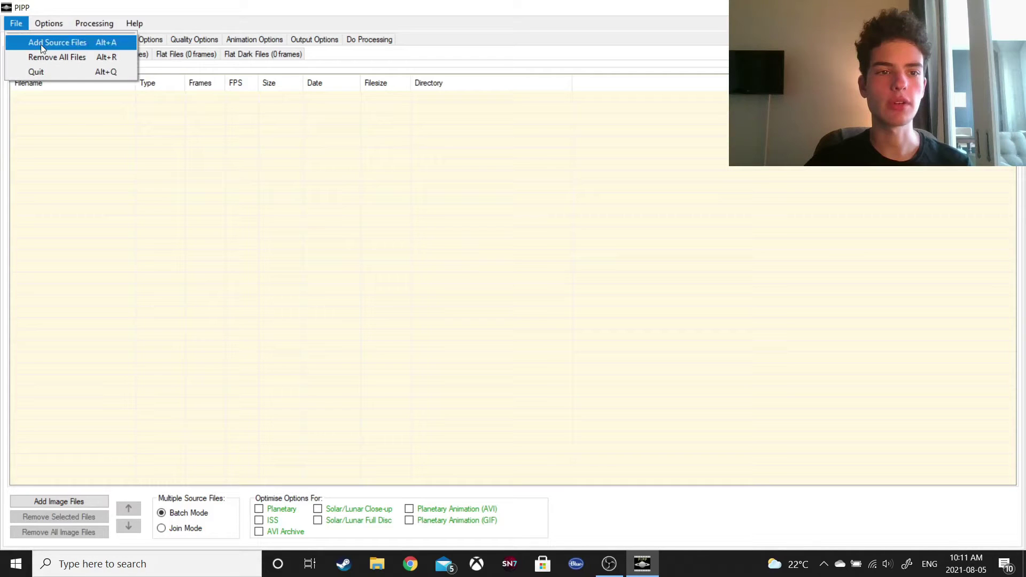
click(38, 42)
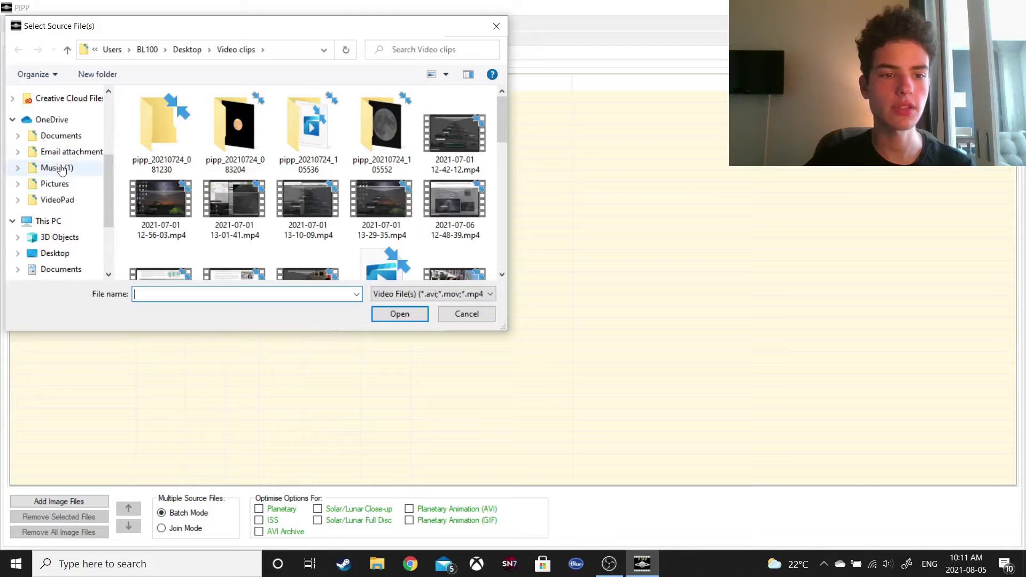
click(54, 253)
double_click(169, 247)
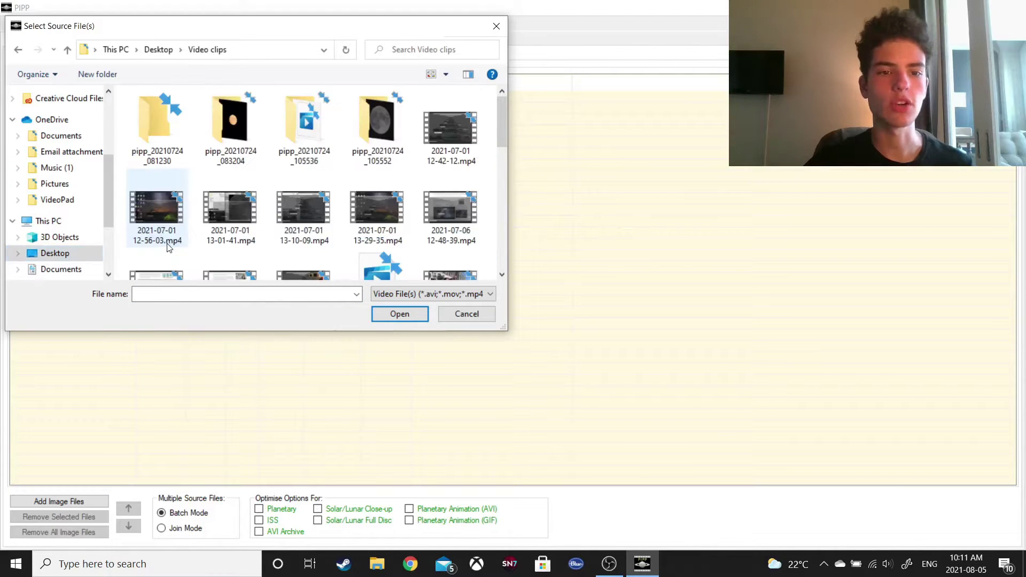
scroll(309, 193, down, 10)
click(229, 158)
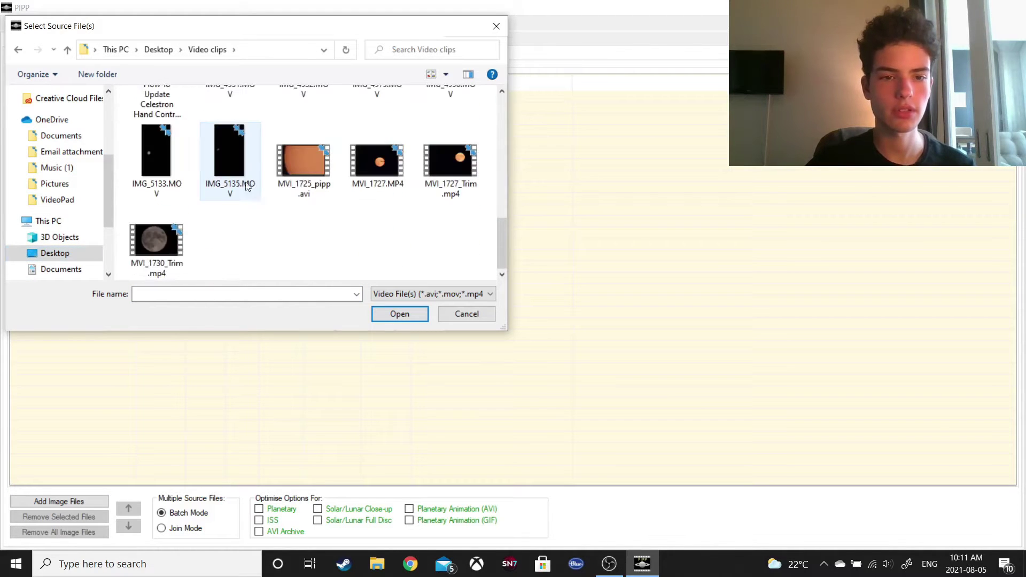
click(400, 313)
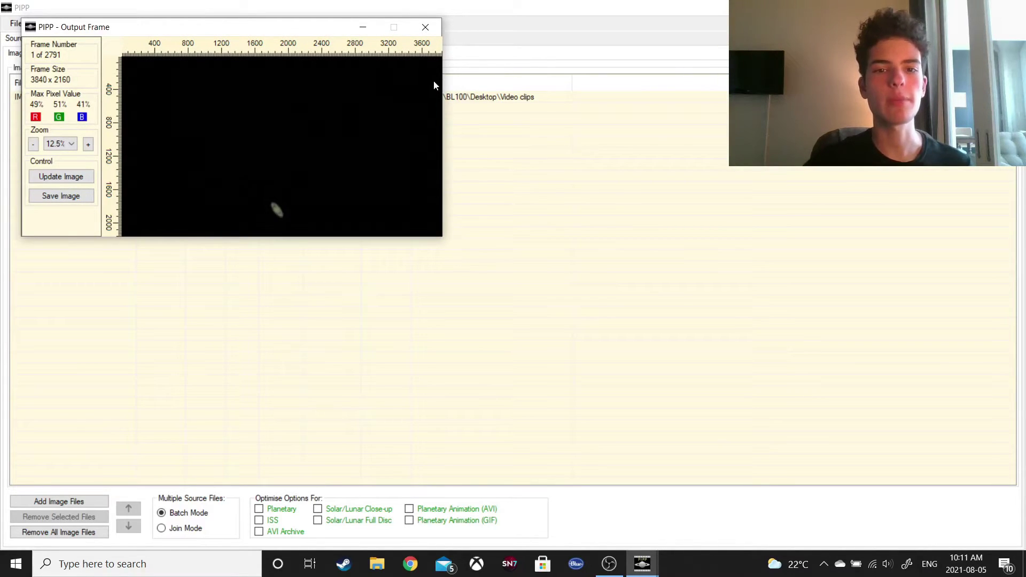
Apply PIPP's Planetary preset, review the output options and start processing IMG_5135.MOV.
click(425, 27)
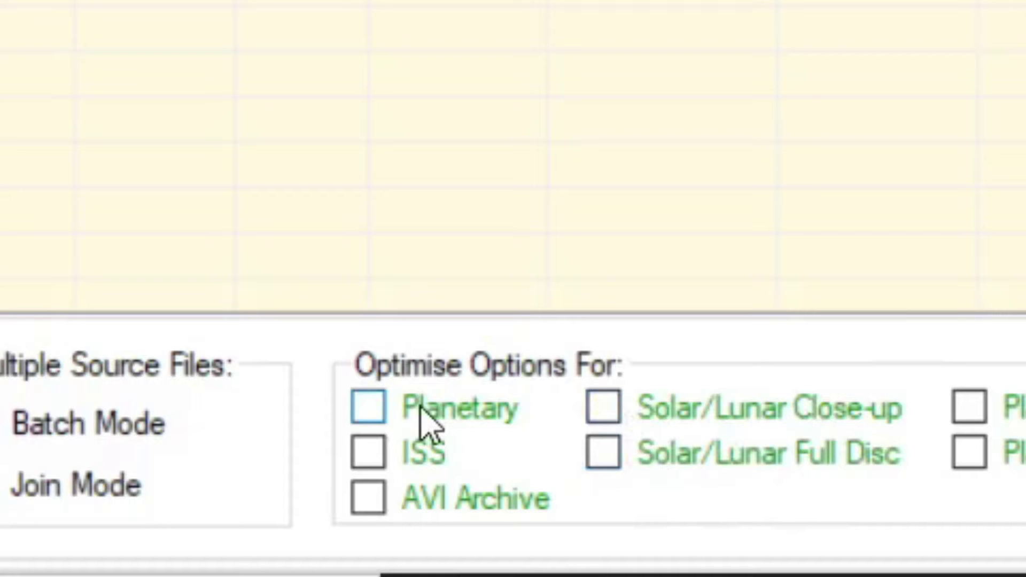
click(421, 408)
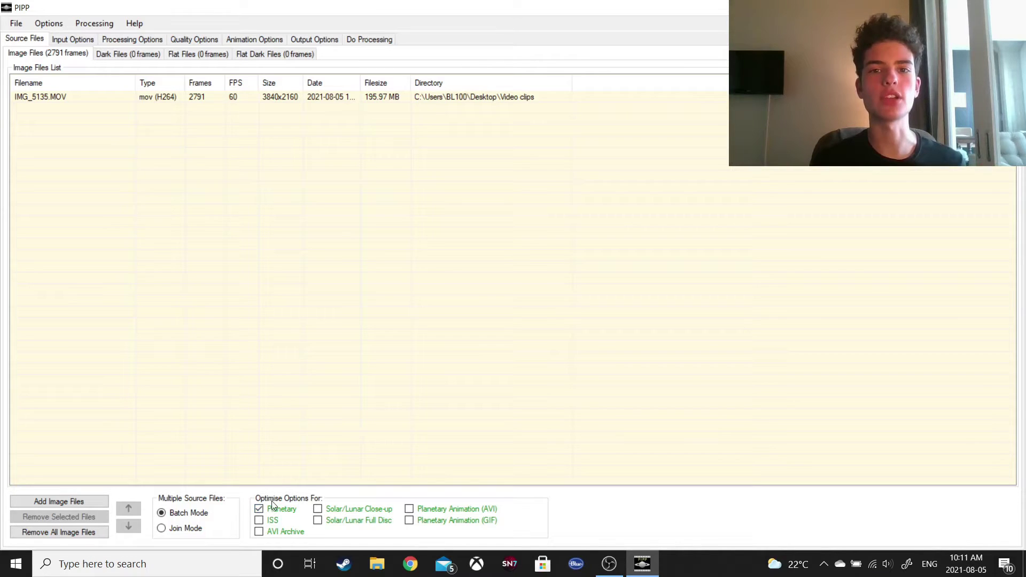
click(308, 42)
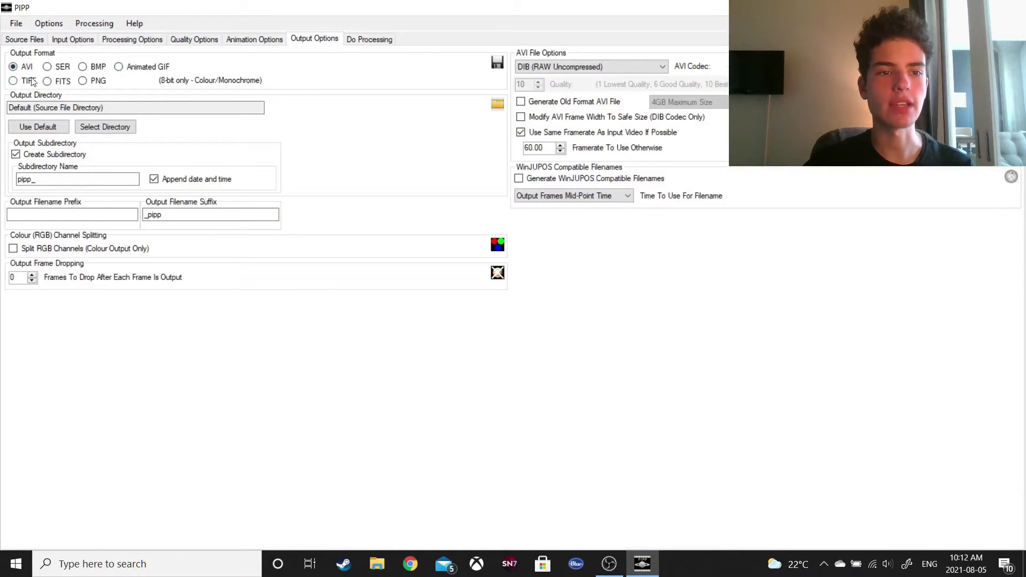
click(372, 39)
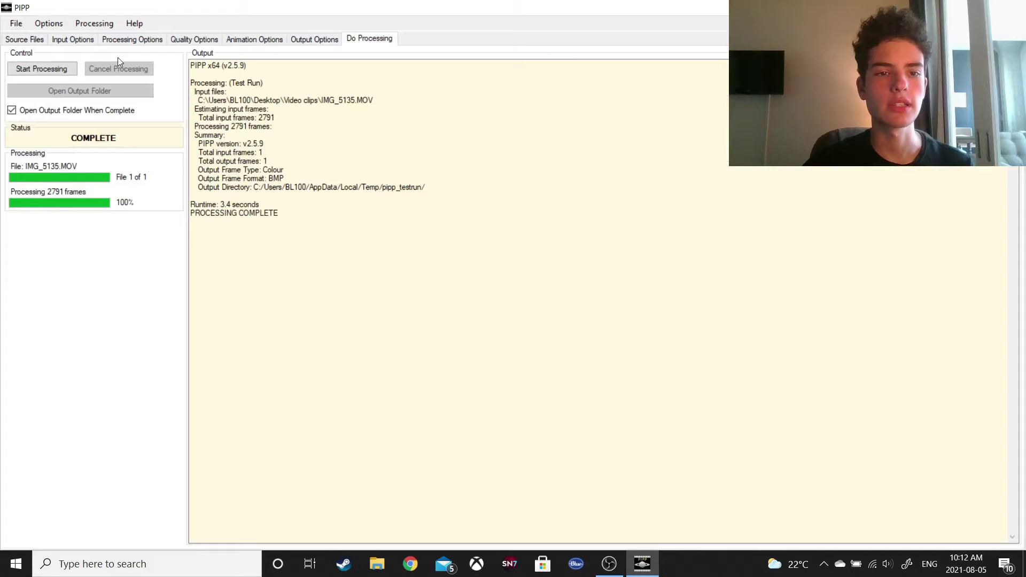
click(48, 70)
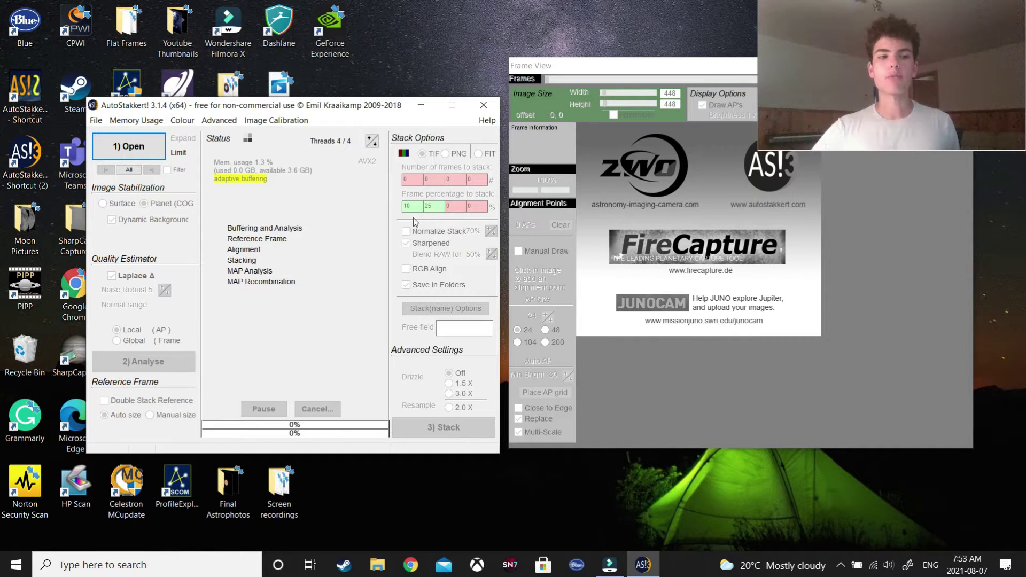
Open IMG_5135_pipp.avi from Desktop > Light Frames > pipp_20210805_101207 in AutoStakkert!
click(150, 157)
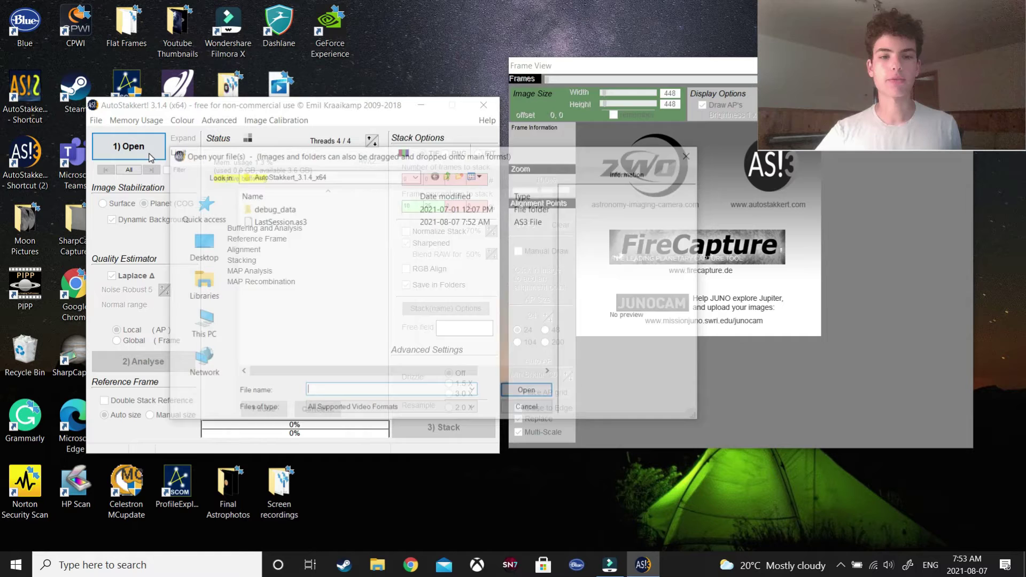
click(211, 261)
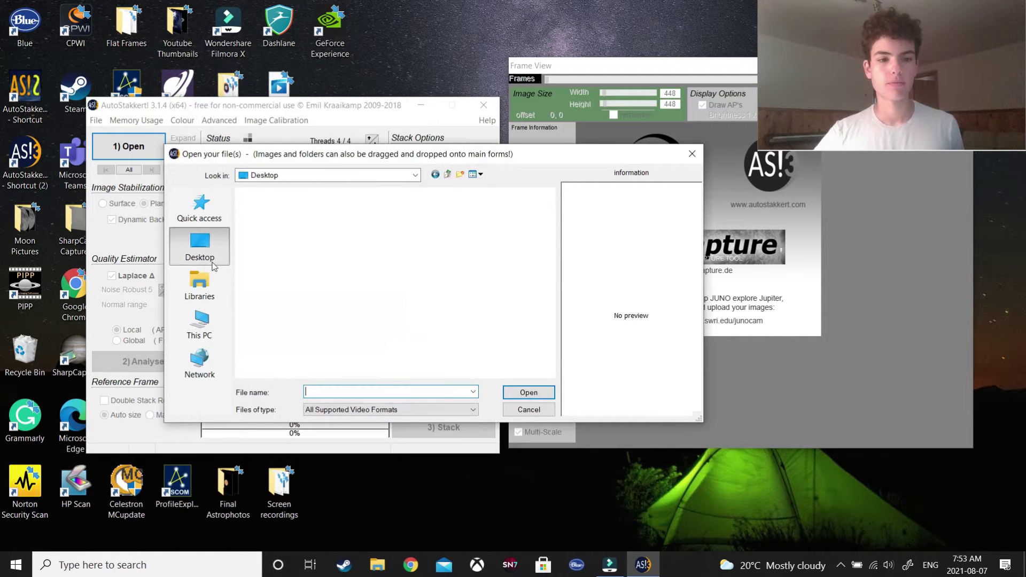
scroll(321, 310, down, 2)
double_click(321, 320)
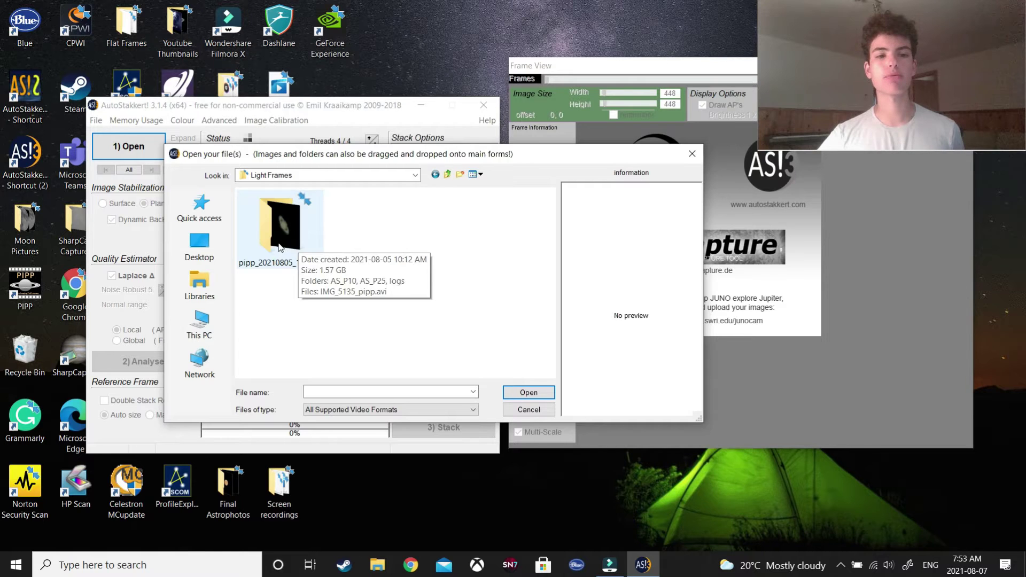
double_click(279, 246)
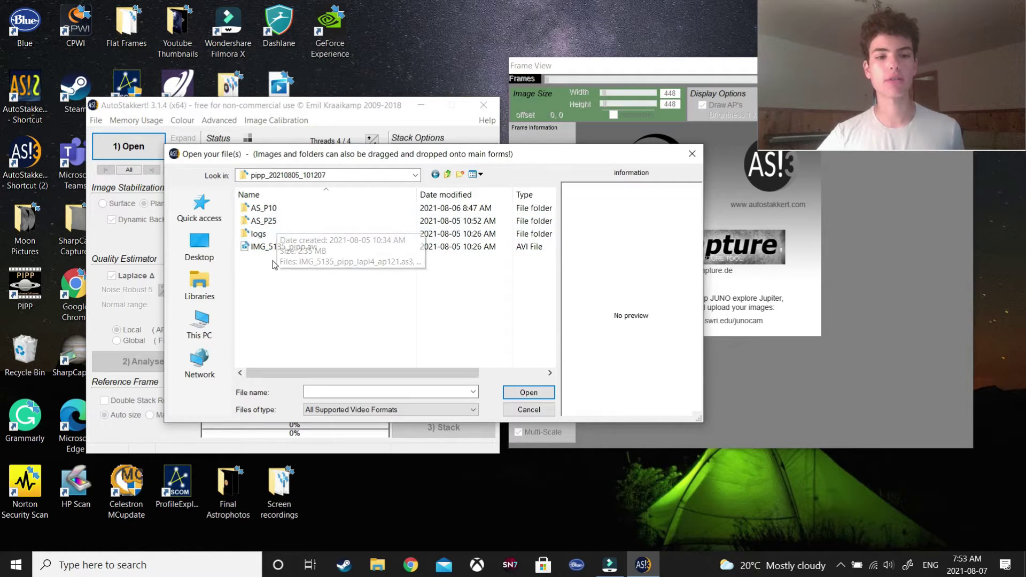
click(275, 250)
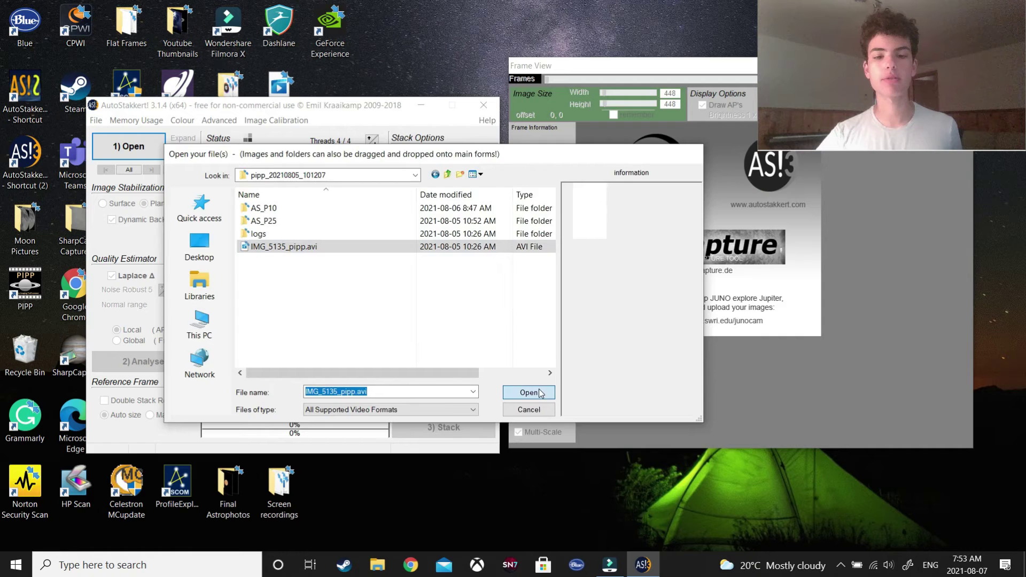
click(531, 391)
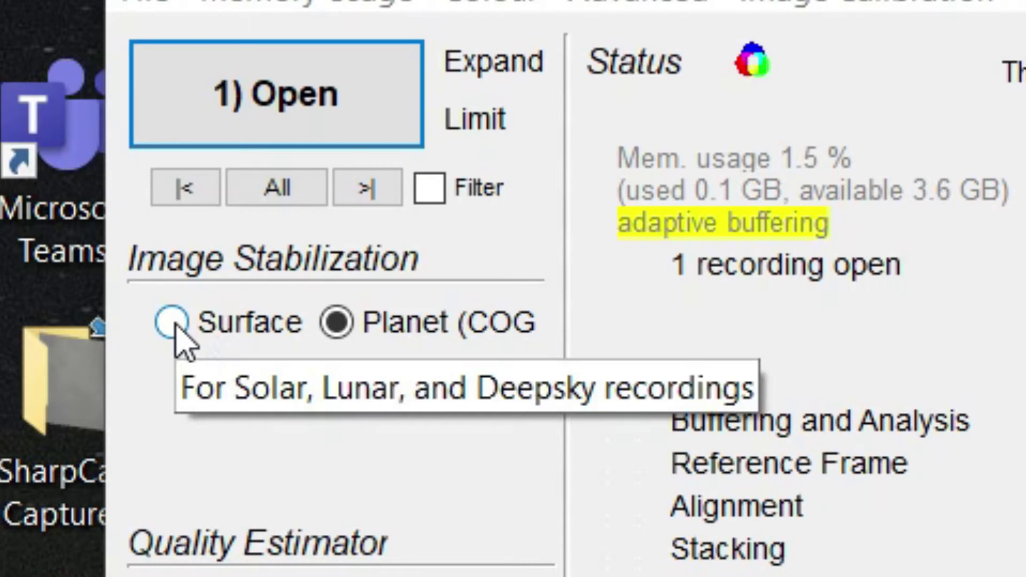
Keep Planet (COG) stabilization and analyse the quality of all 2791 frames.
click(172, 323)
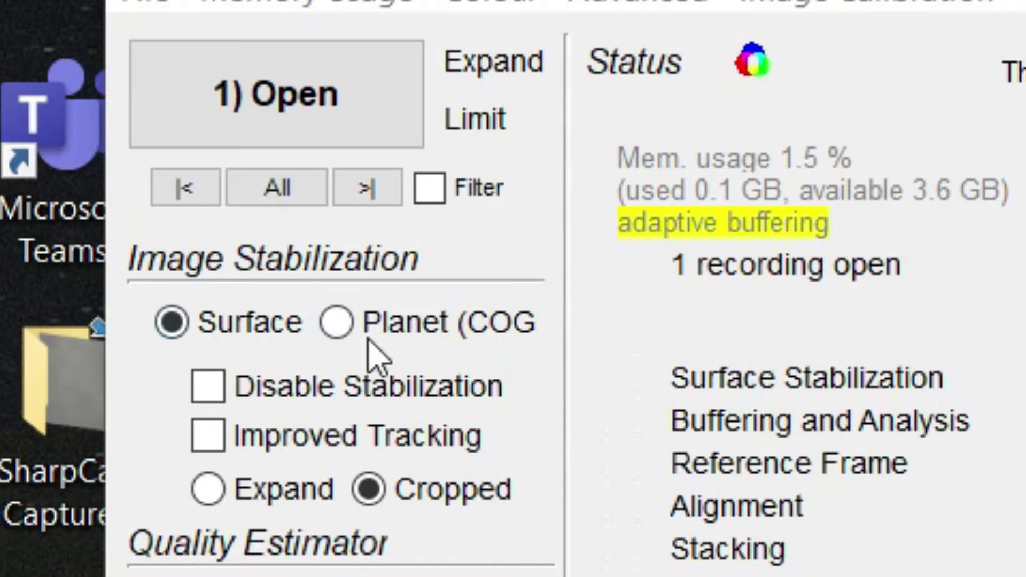
click(336, 322)
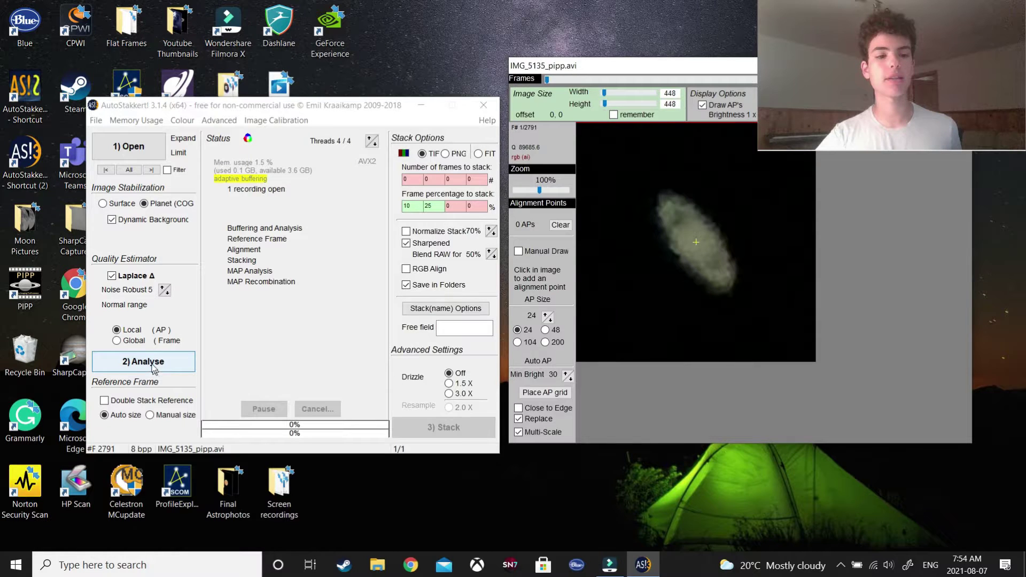
click(152, 365)
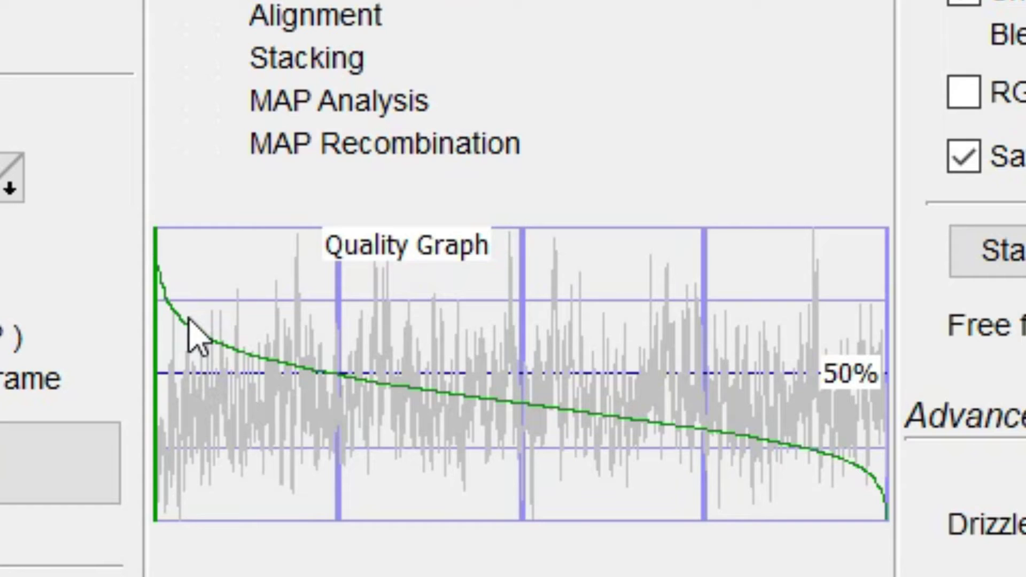
Preview frames of different quality rankings along the Quality Graph.
click(211, 315)
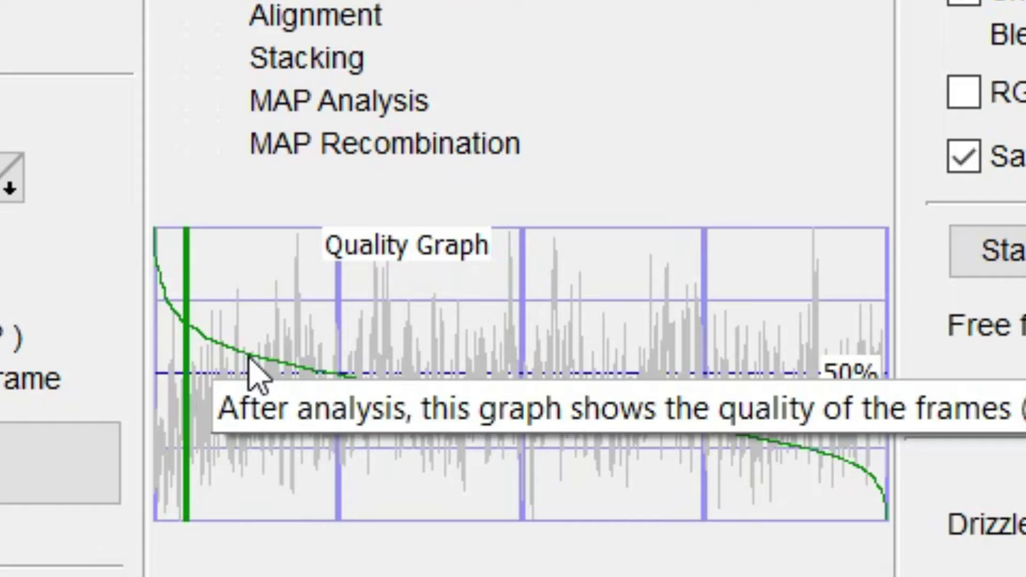
click(227, 334)
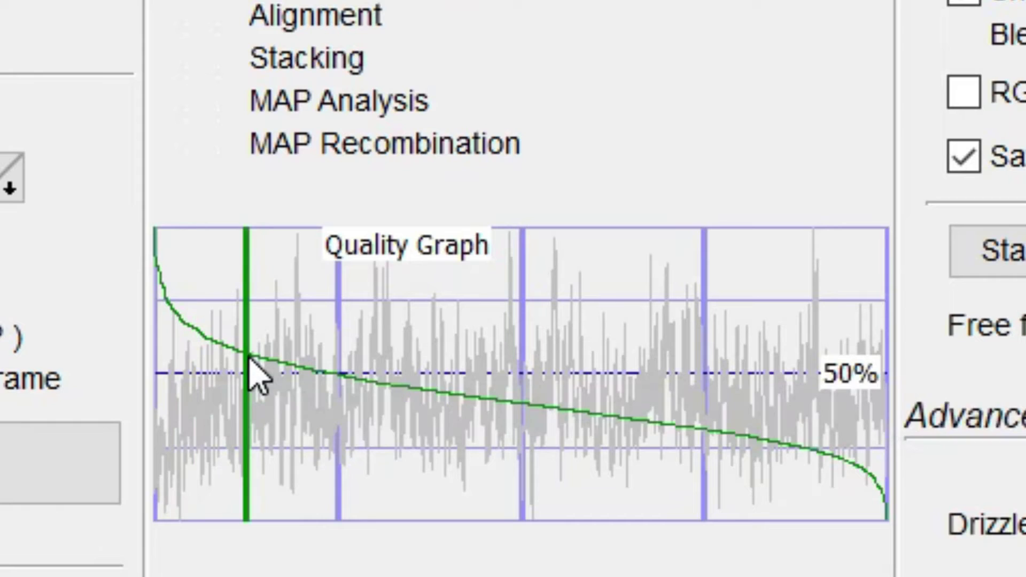
click(172, 306)
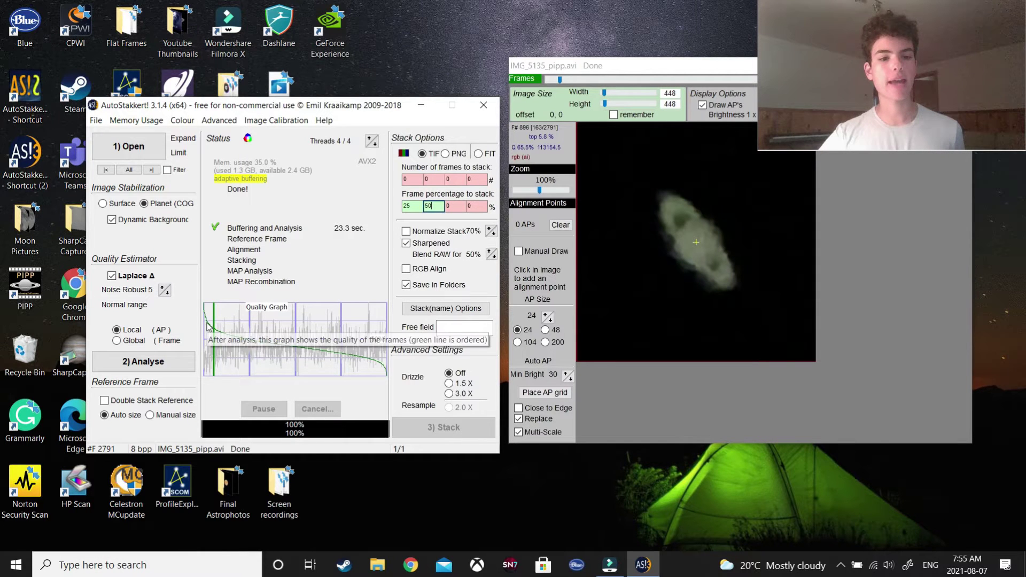
click(206, 327)
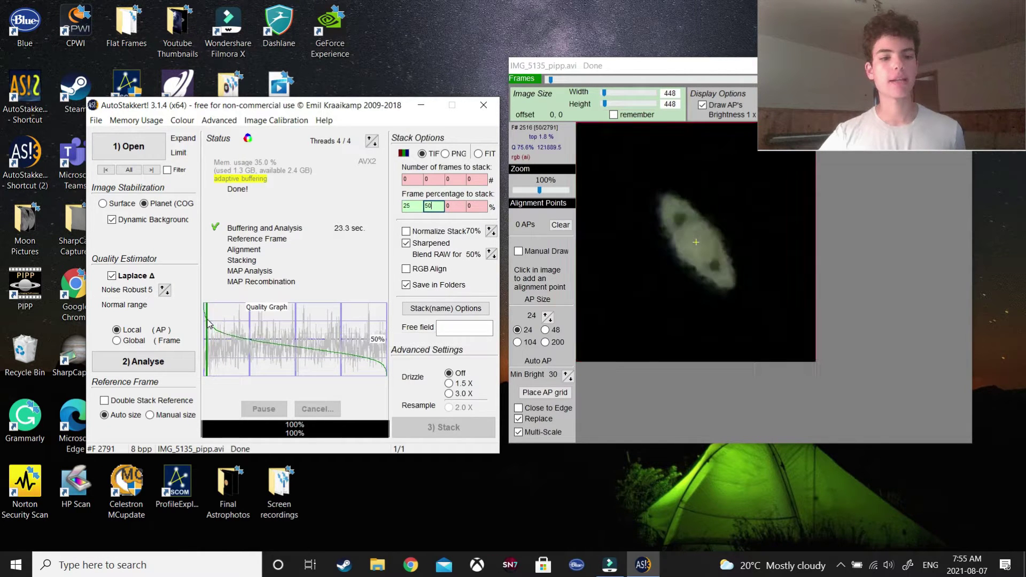
Set the frame percentages to stack to 10% and 25%.
click(411, 205)
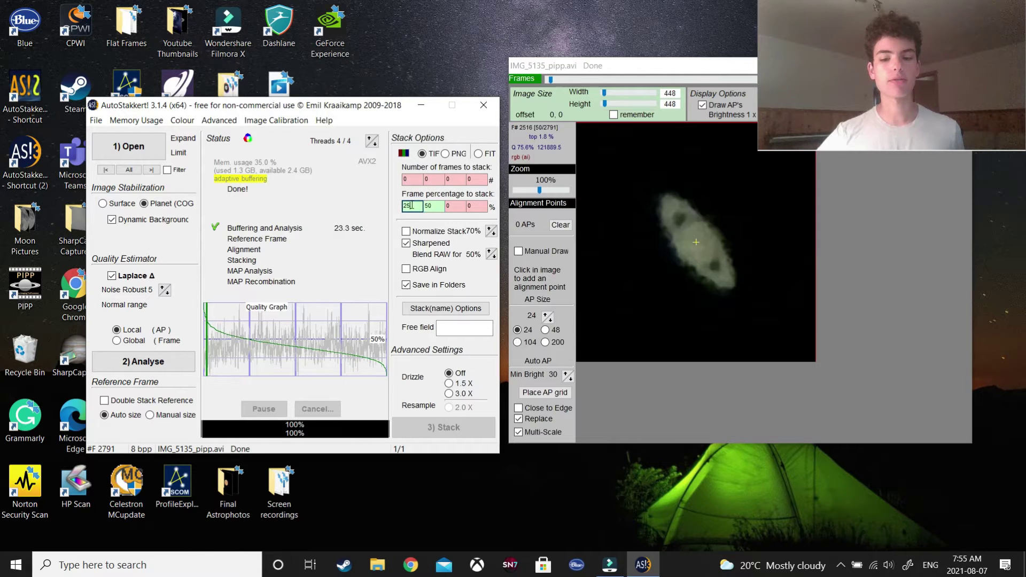
key(BackSpace)
key(BackSpace)
text(10)
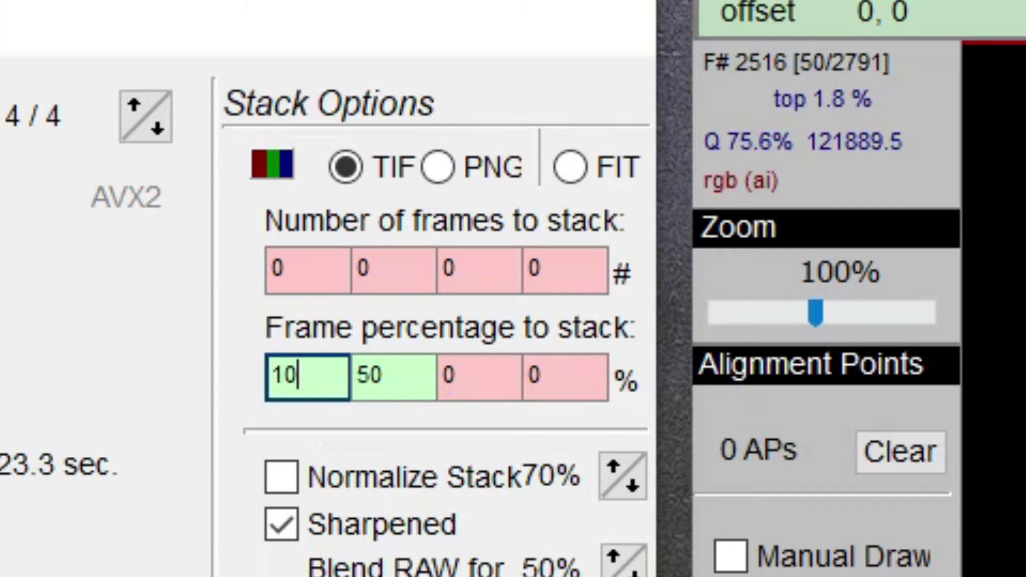
click(396, 377)
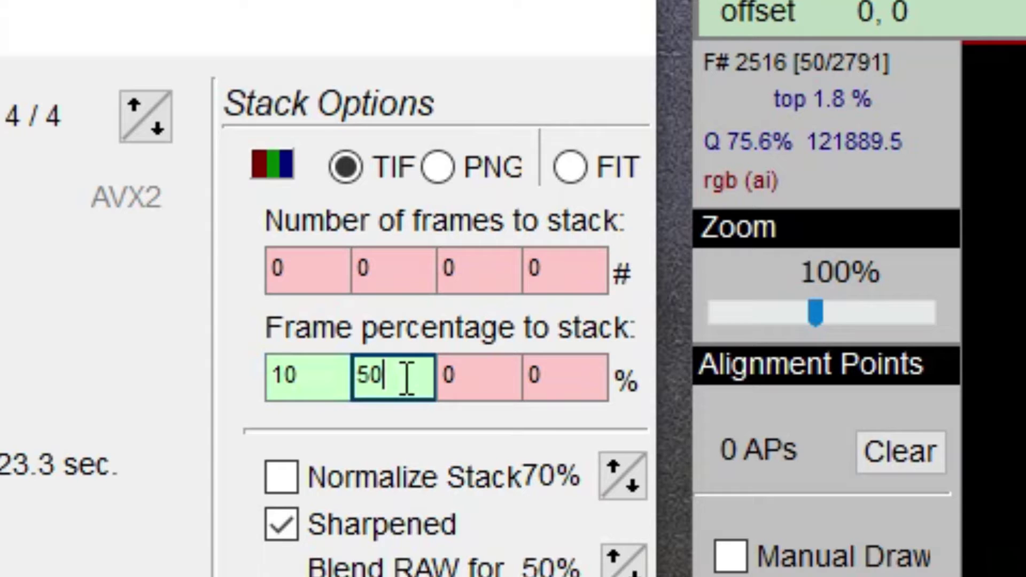
key(BackSpace)
key(BackSpace)
text(25)
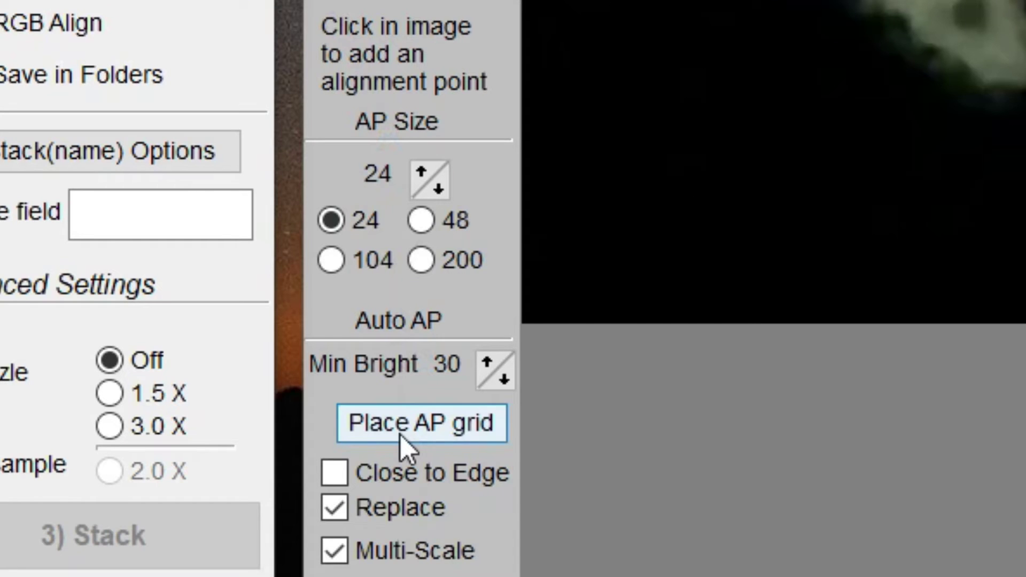
Place a 127-point alignment grid over Saturn and stack the best frames.
click(400, 435)
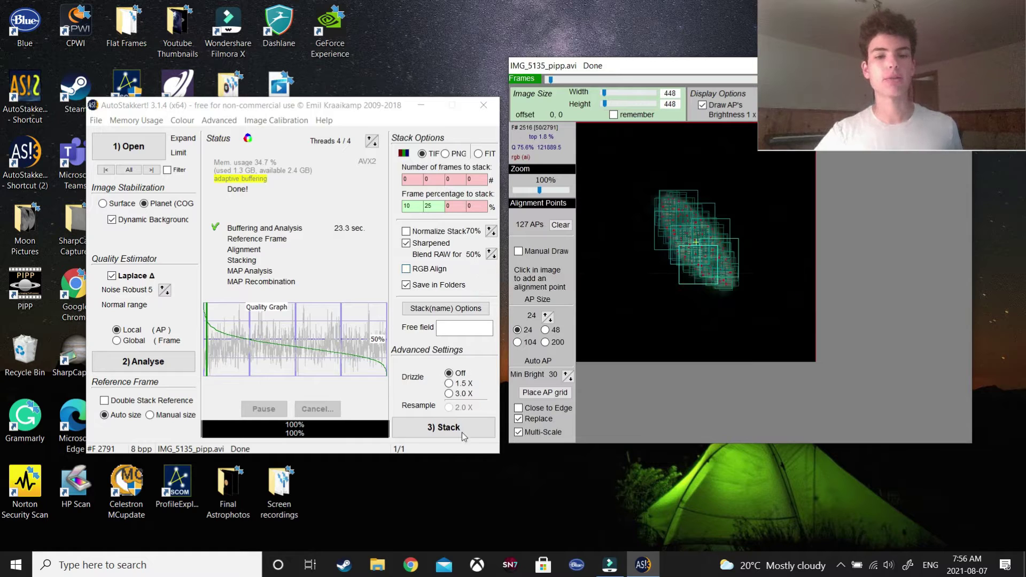
click(443, 428)
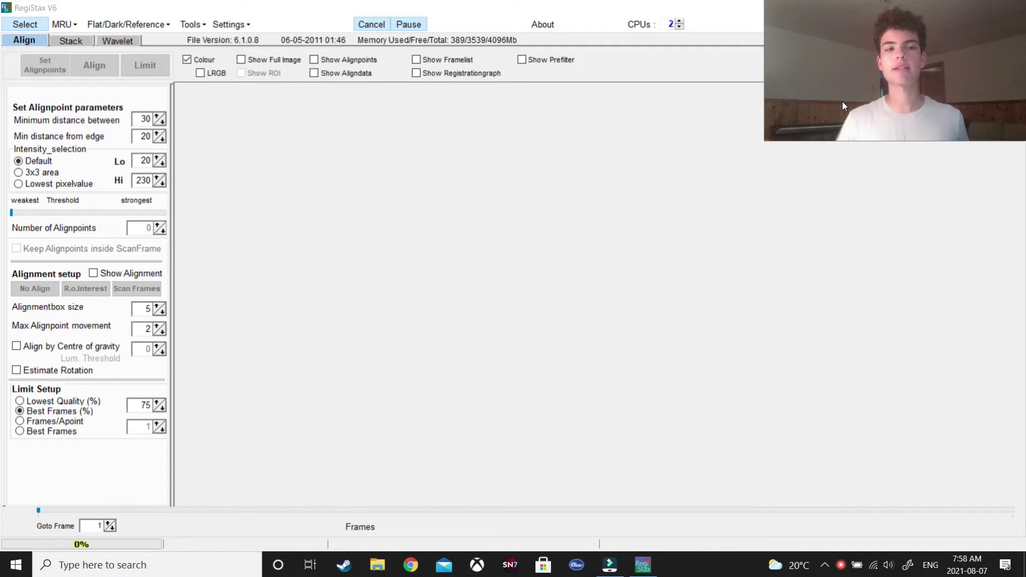
Load IMG_5135_pipp_lapl5_ap127_conv.tif from the AS_P25 stack folder into RegiStax.
click(37, 24)
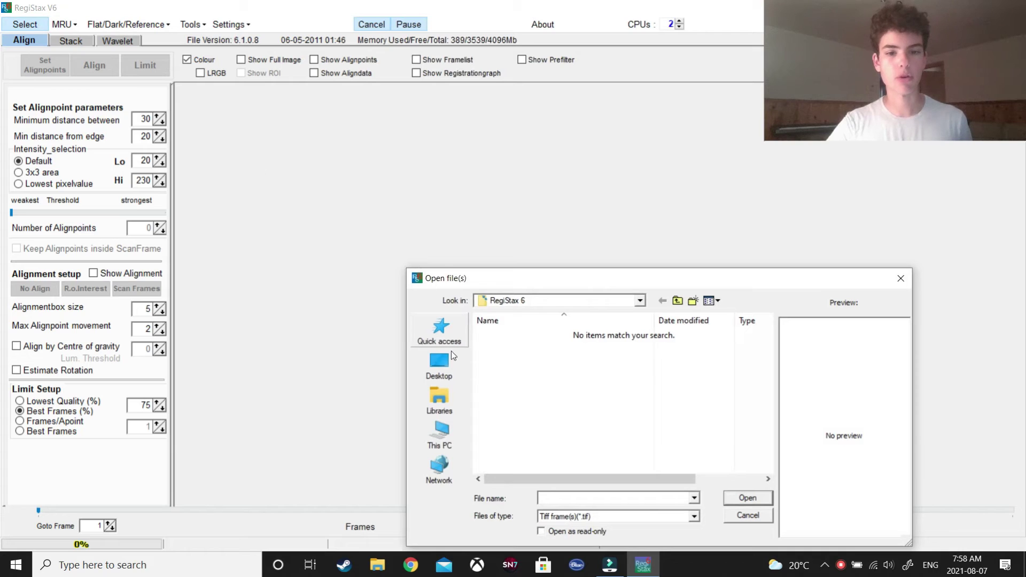
click(444, 362)
scroll(538, 409, down, 5)
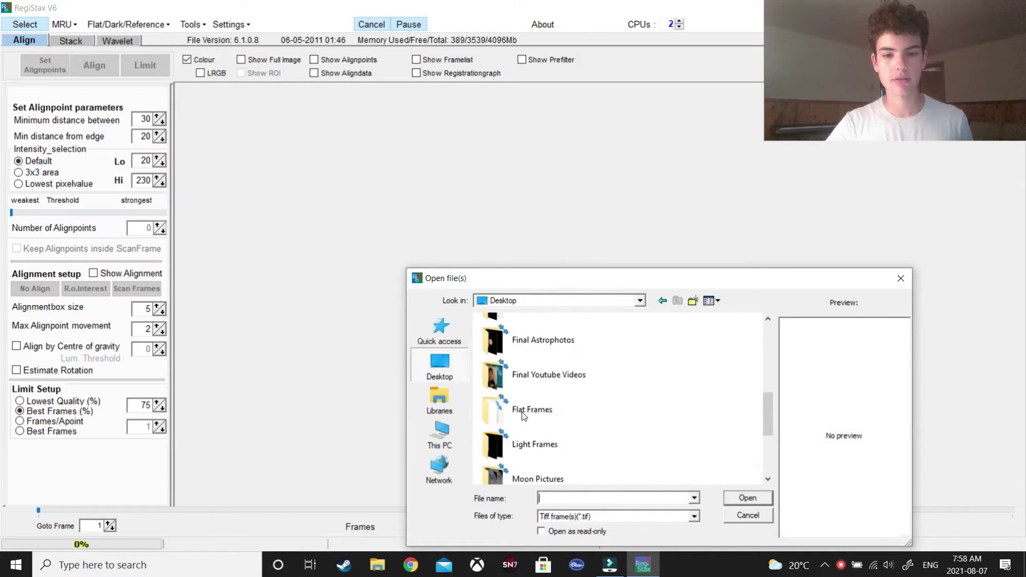
double_click(522, 444)
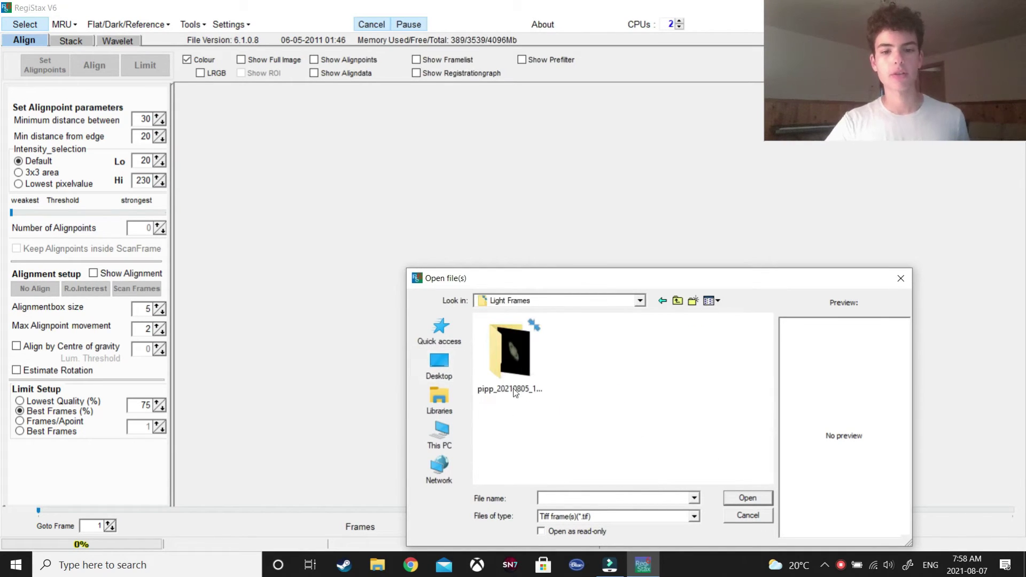
double_click(513, 374)
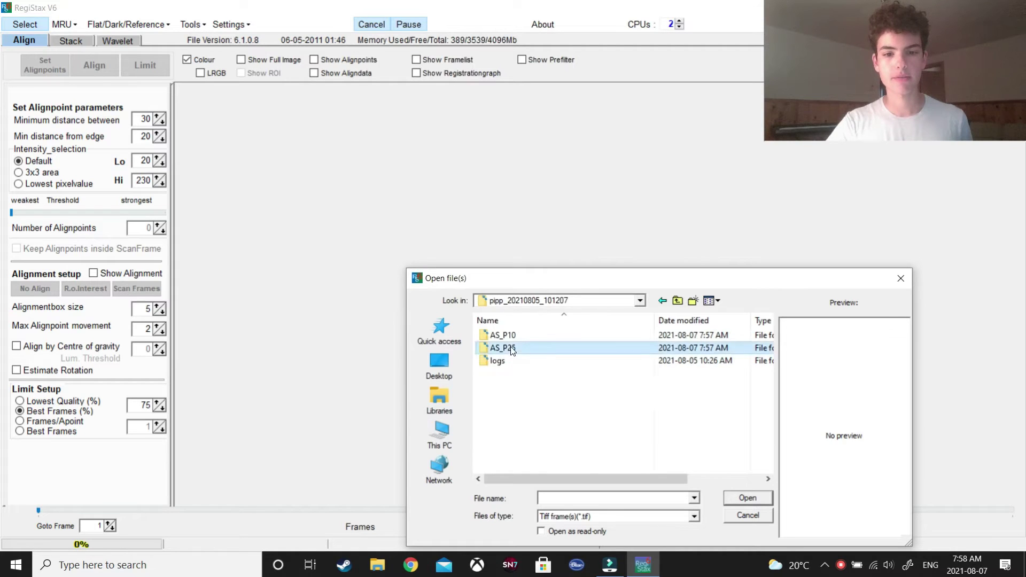
double_click(511, 349)
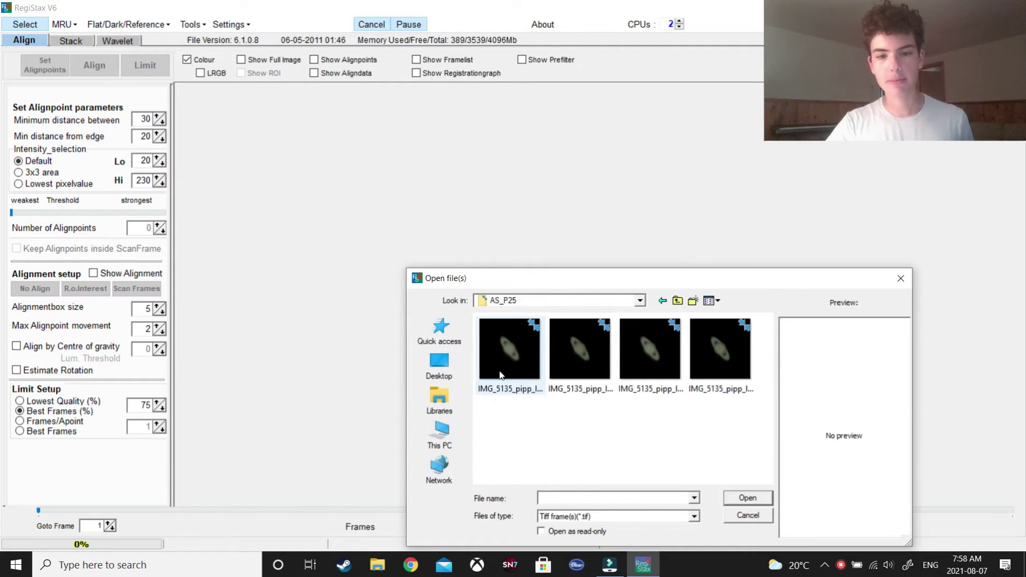
click(639, 302)
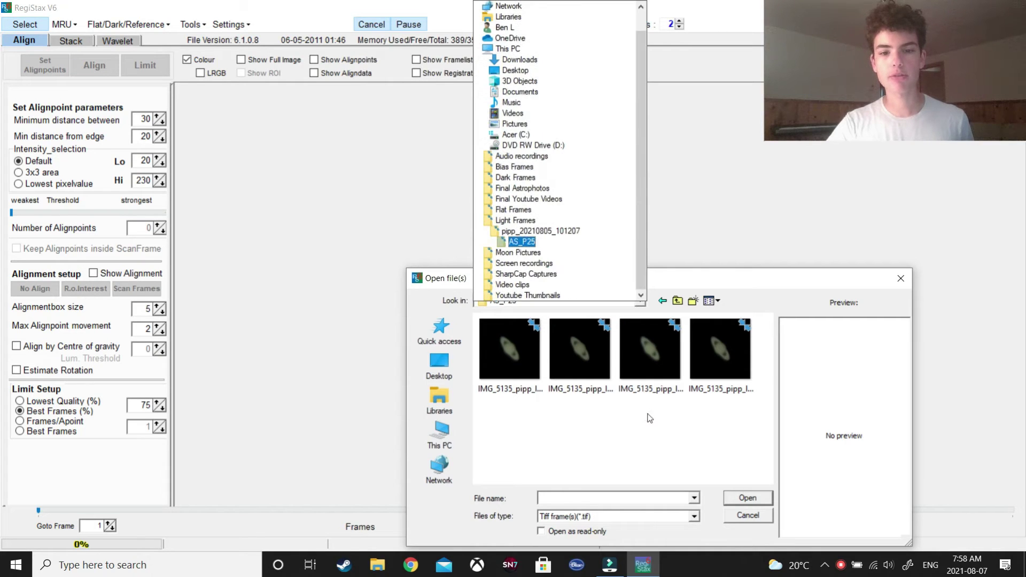
click(638, 309)
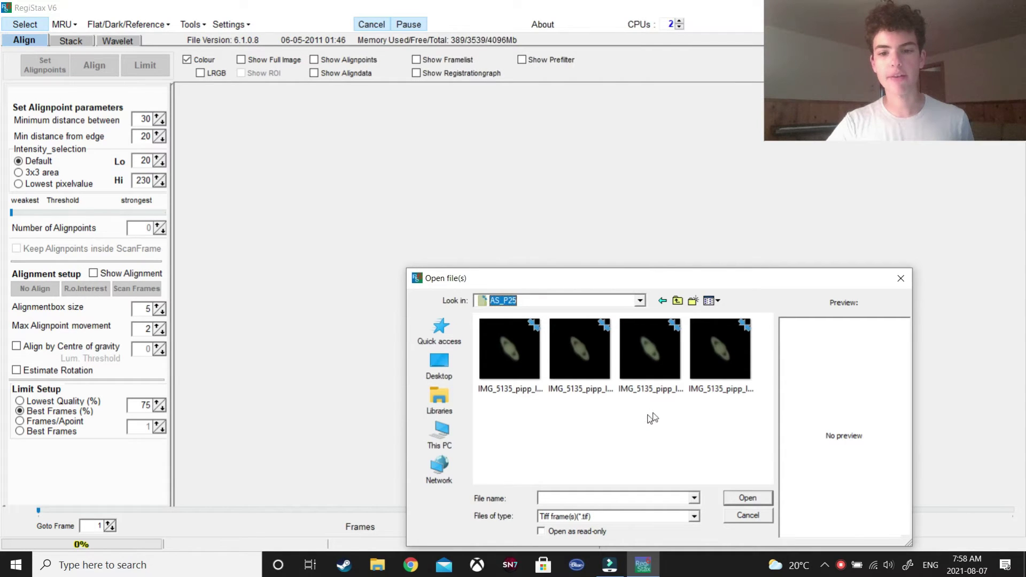
click(725, 373)
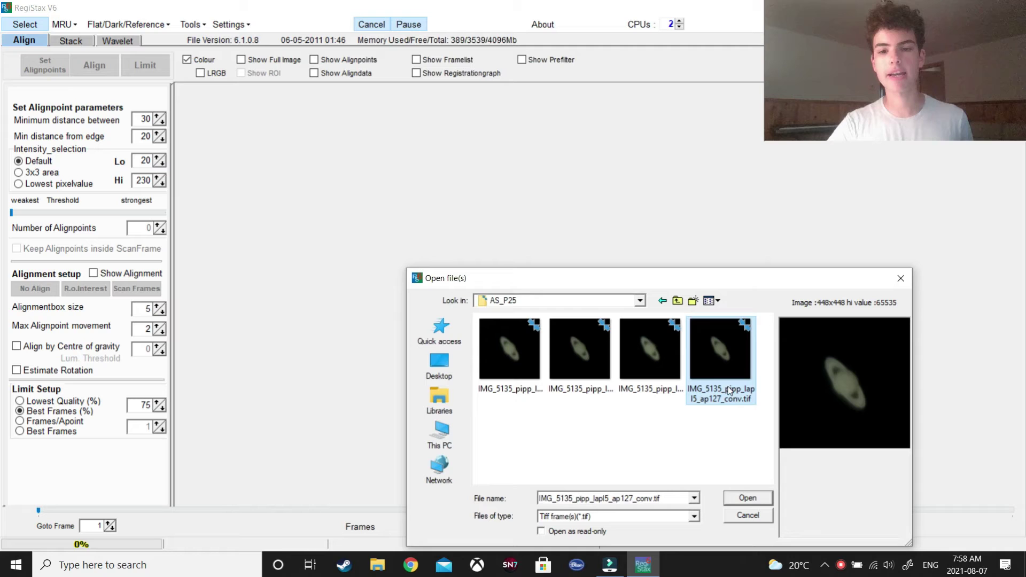
click(747, 498)
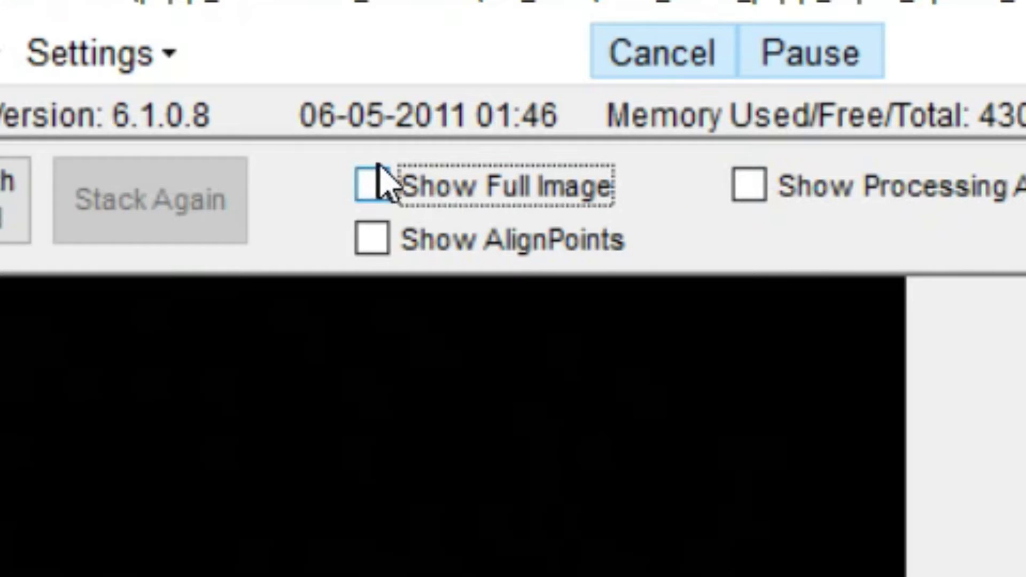
Enable Show Full Image to display the entire stacked Saturn image.
click(376, 190)
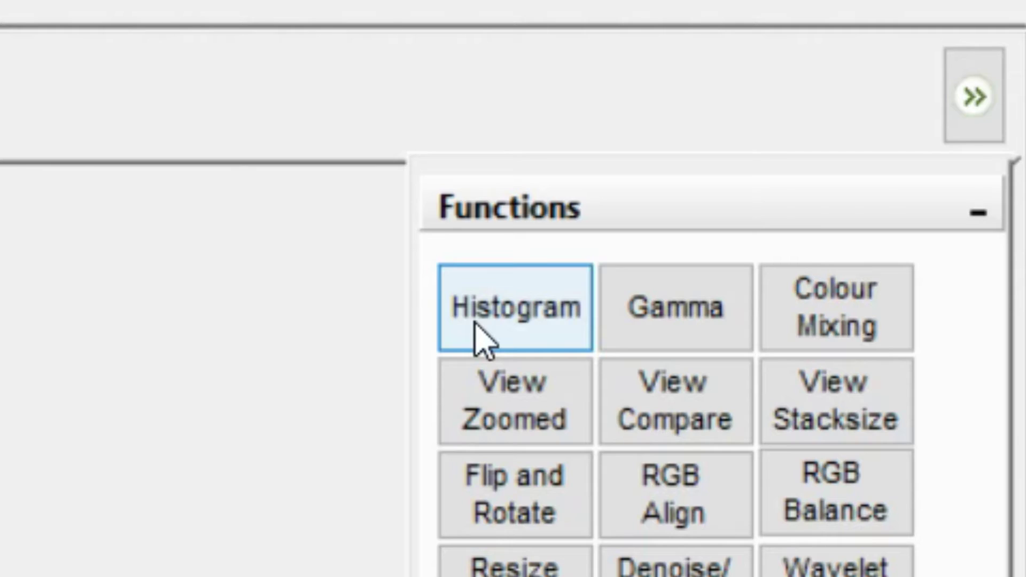
Stretch the histogram midpoint to 0.59 and reprocess the image with Do All.
click(889, 122)
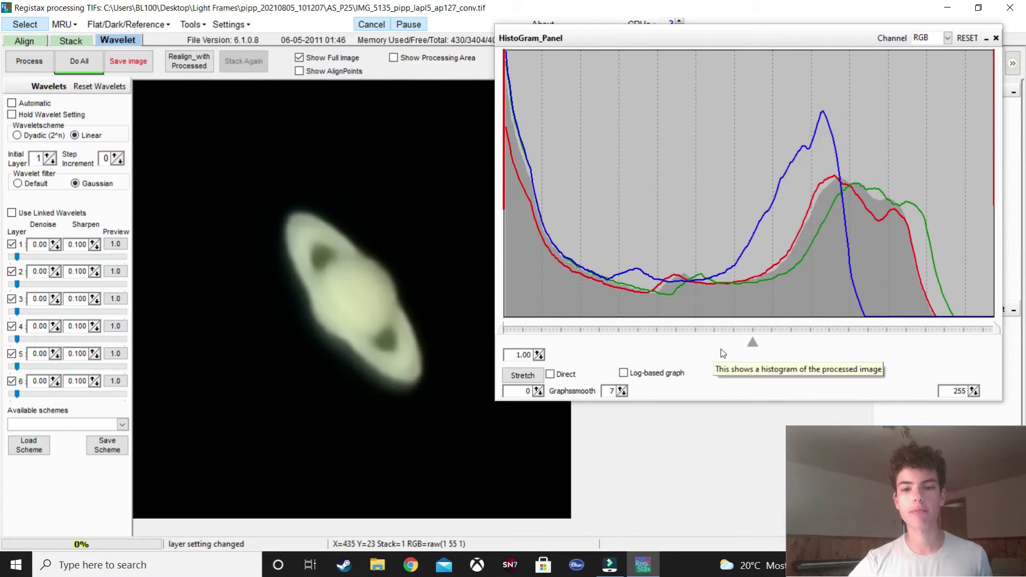
drag(754, 347, 839, 343)
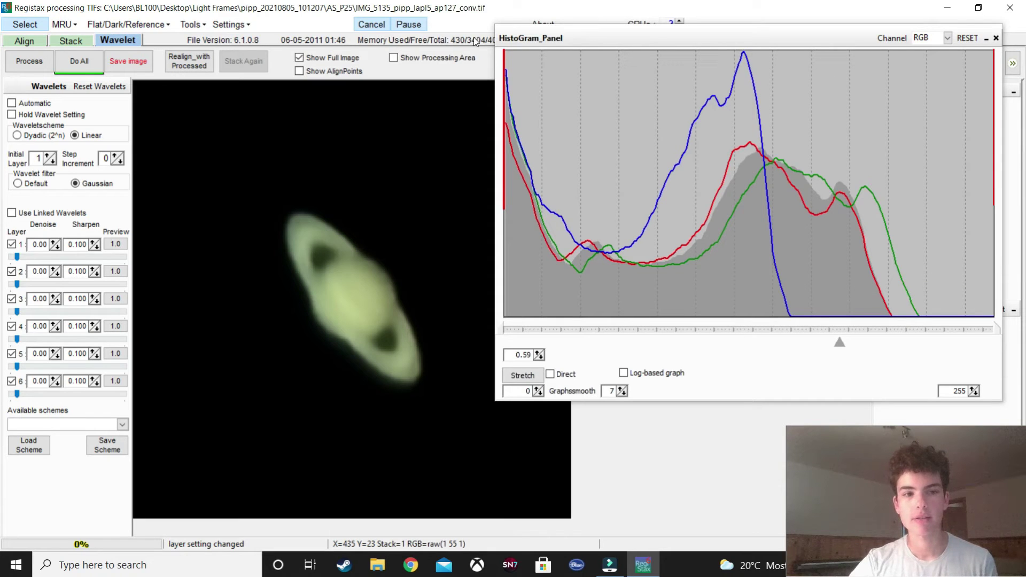
click(80, 61)
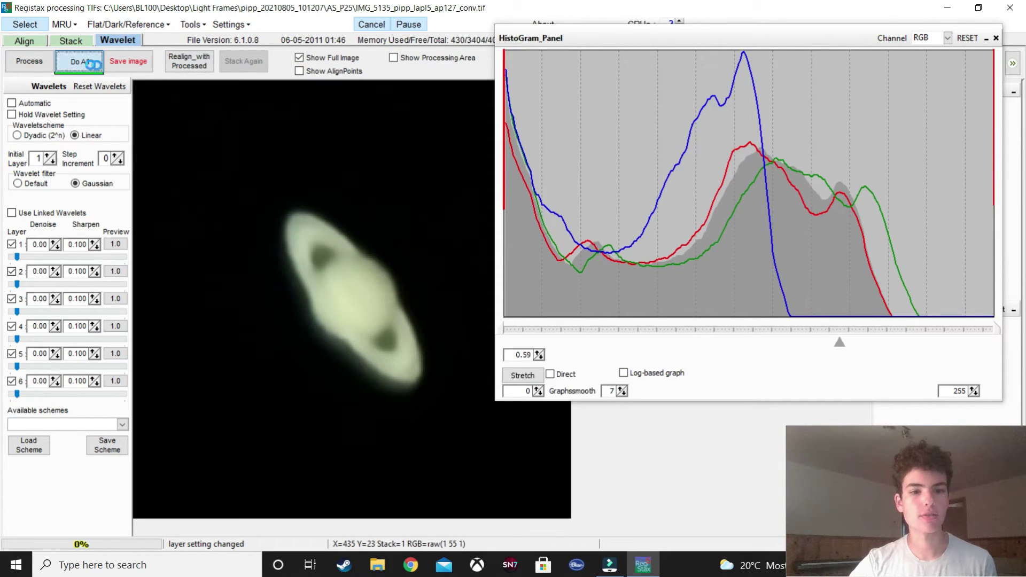
Close the histogram and auto-balance Saturn's RGB colour channels.
click(992, 39)
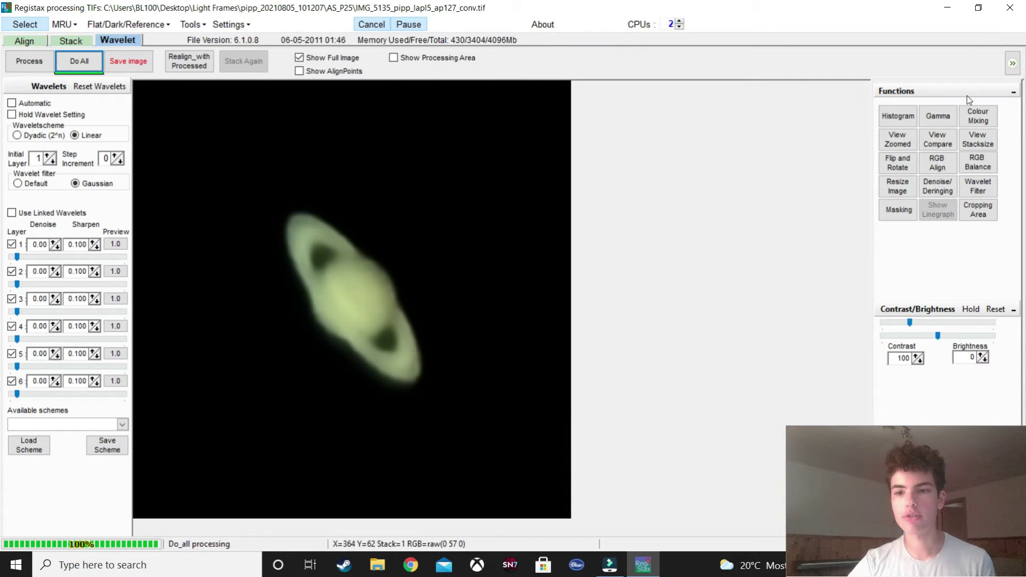
click(971, 165)
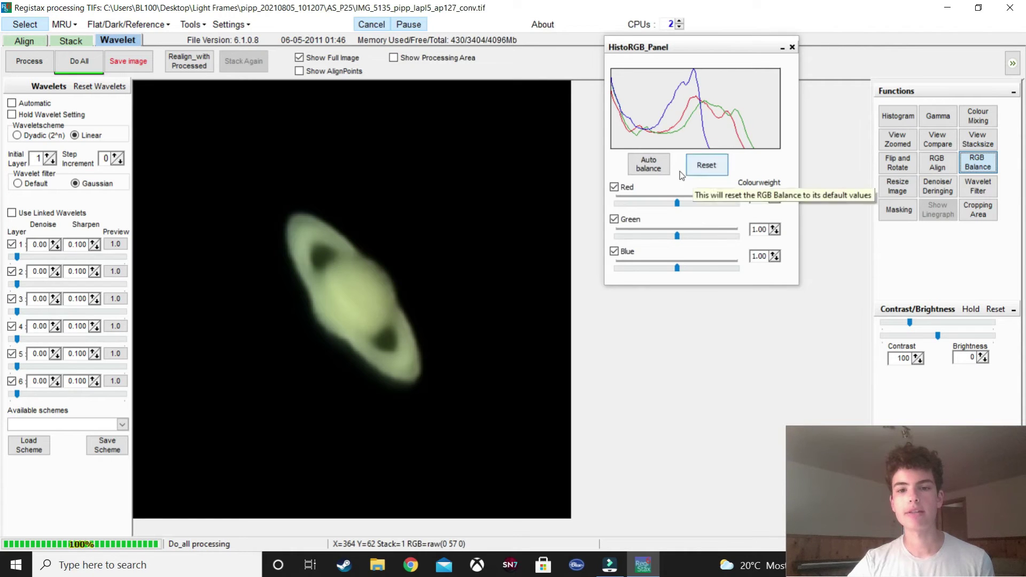
click(660, 164)
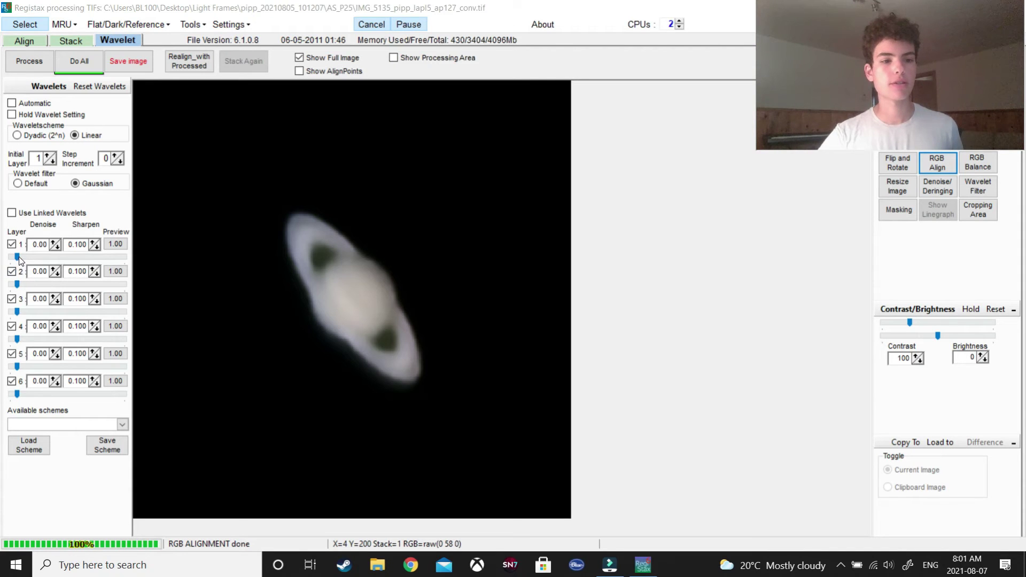
Drag the wavelet sliders so layers 1, 2 and 3 read 34.3, 14.0 and 9.1, leaving layers 4–6 at 1.00.
drag(18, 259, 60, 258)
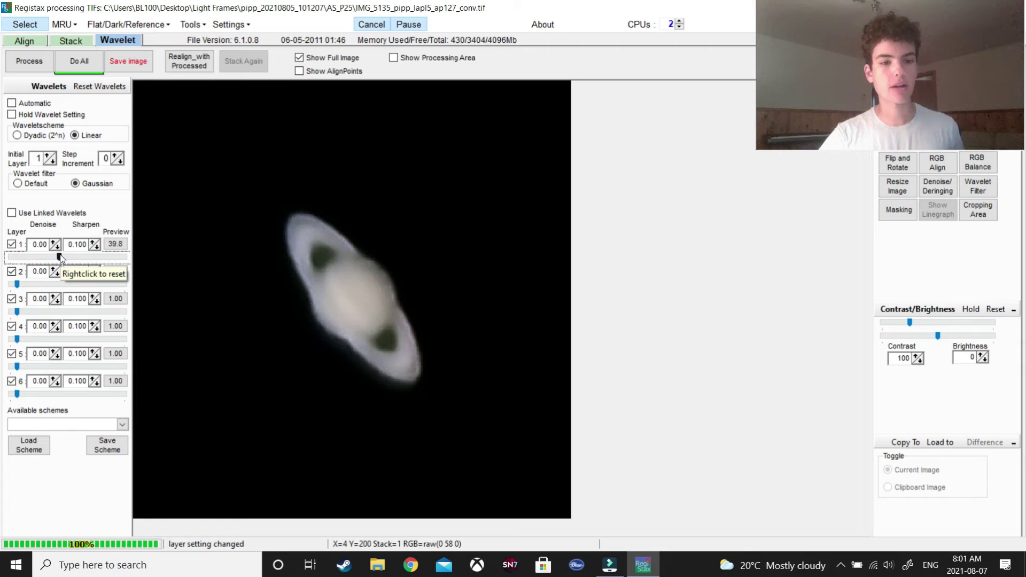
mouse_move(60, 258)
mouse_down()
mouse_move(74, 258)
mouse_move(53, 257)
mouse_up()
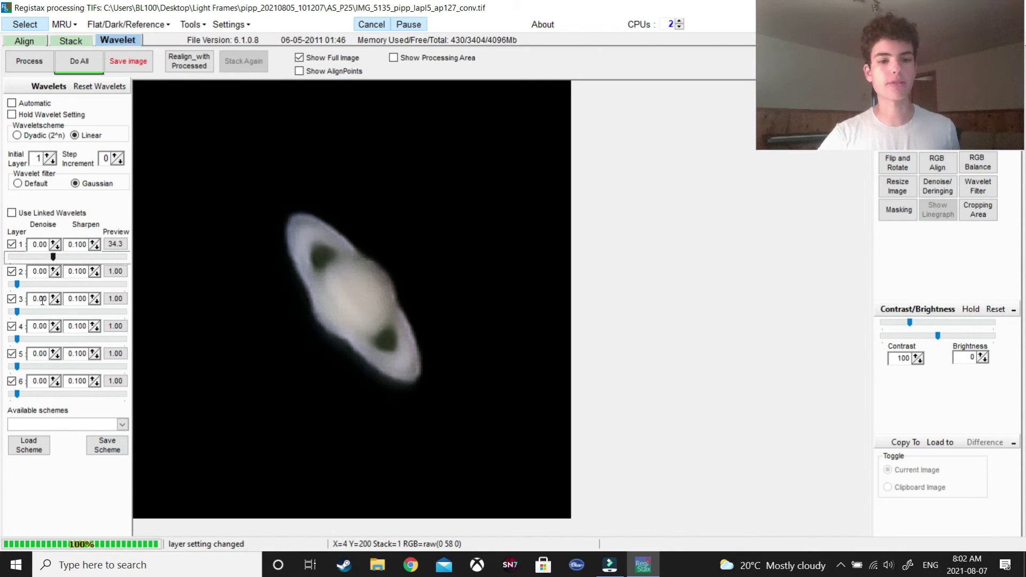
drag(16, 283, 53, 312)
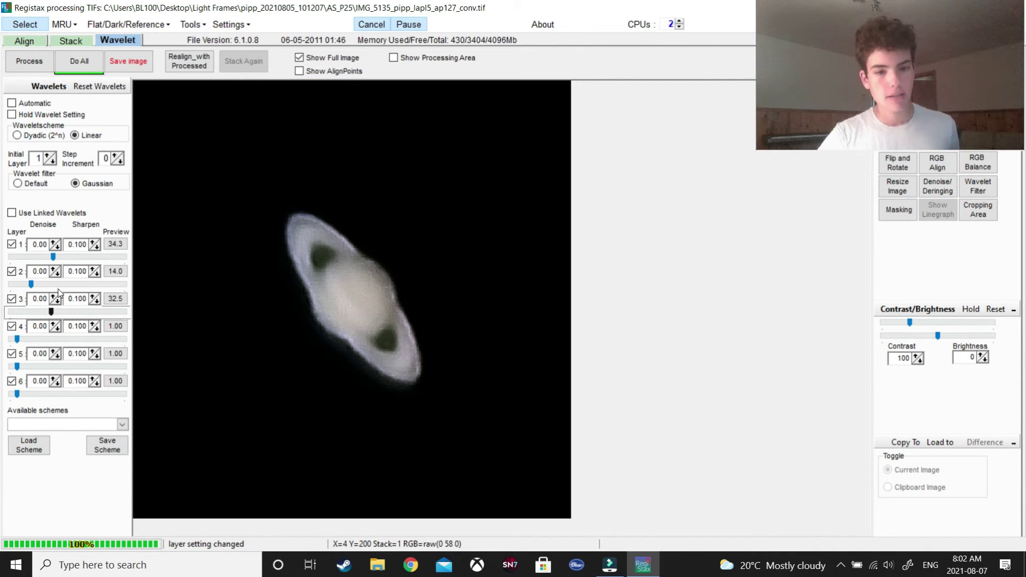
drag(51, 312, 28, 314)
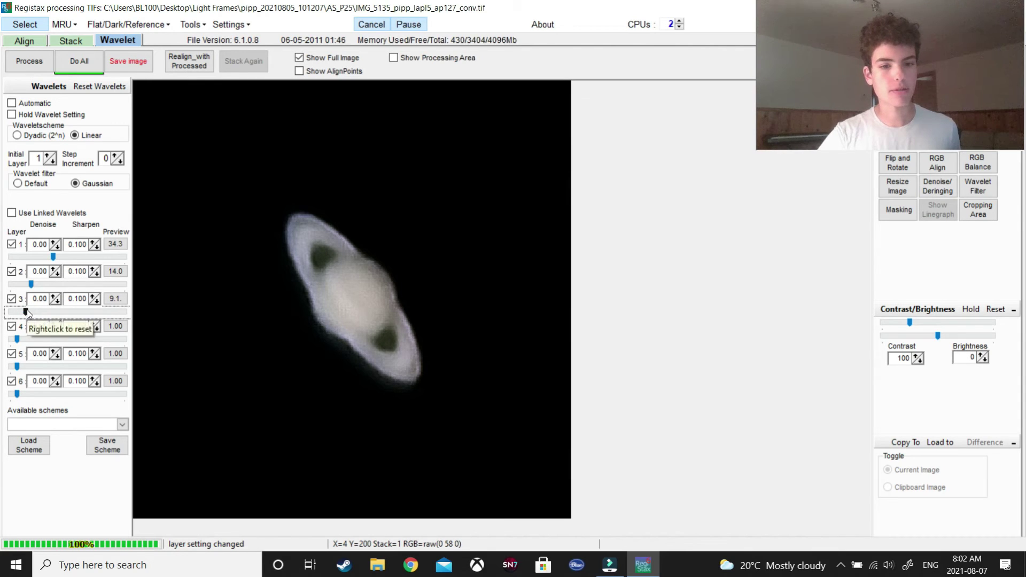
Raise layer 1 denoise to 0.15 and apply the processing to the full image with Do All.
click(53, 242)
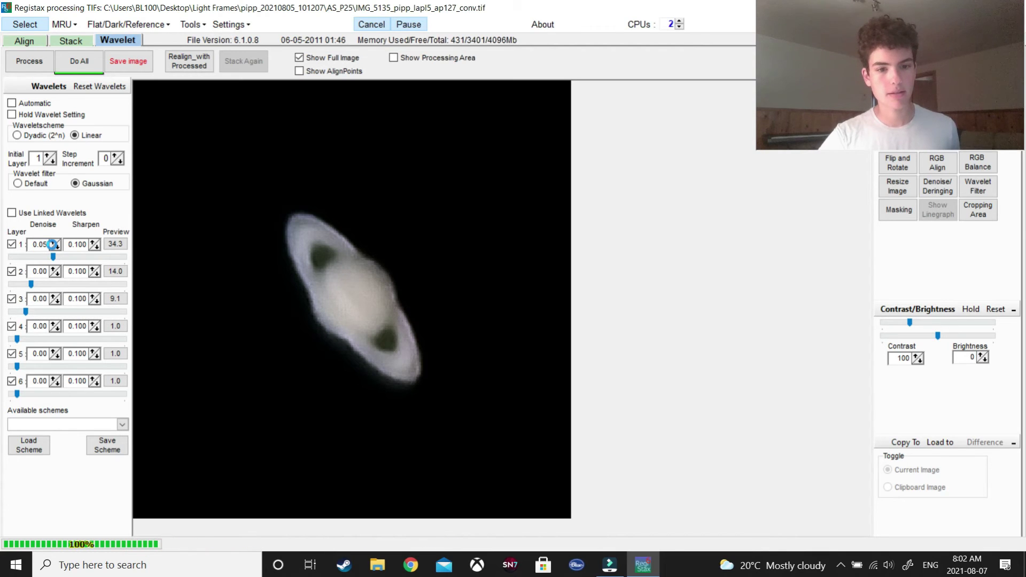
click(53, 242)
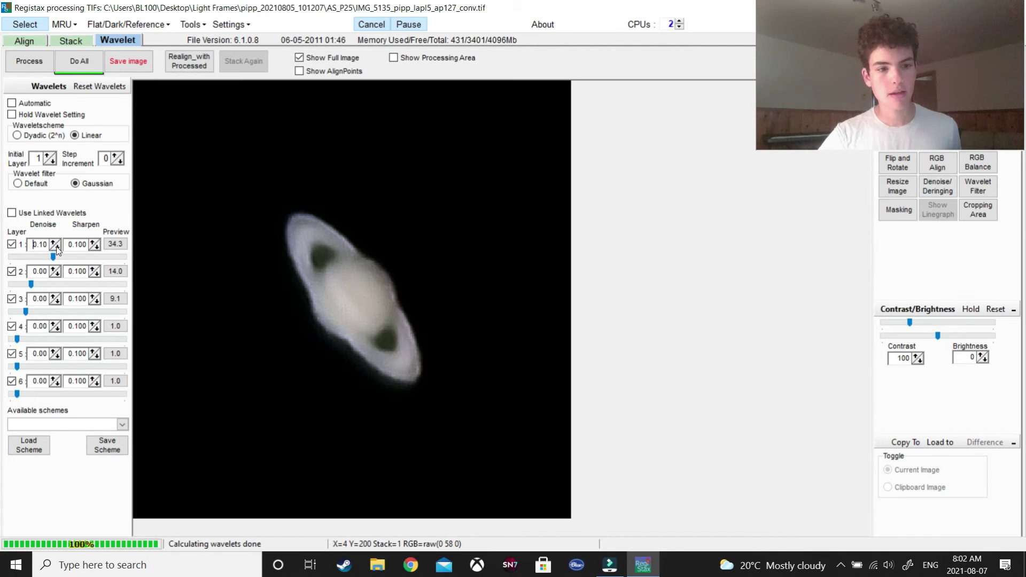
click(54, 244)
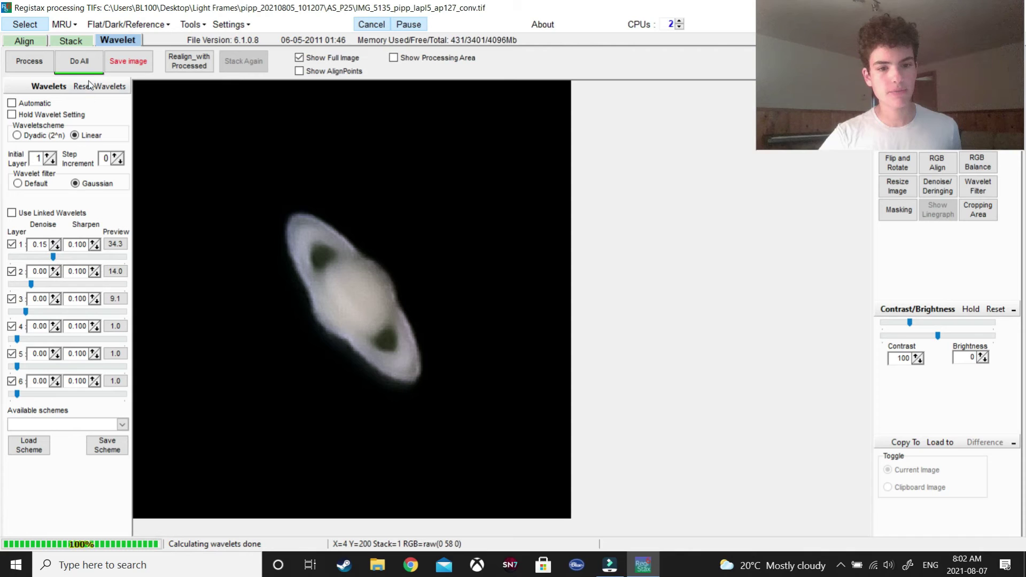
click(81, 64)
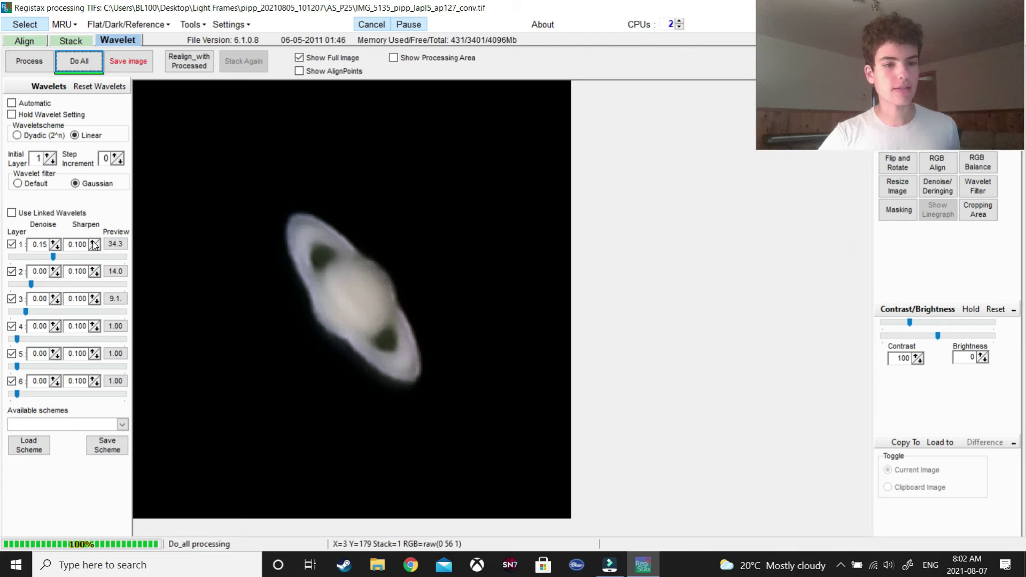
Set layer 1 sharpen to 0.110 and denoise to 0.20, then reapply with Do All.
click(93, 242)
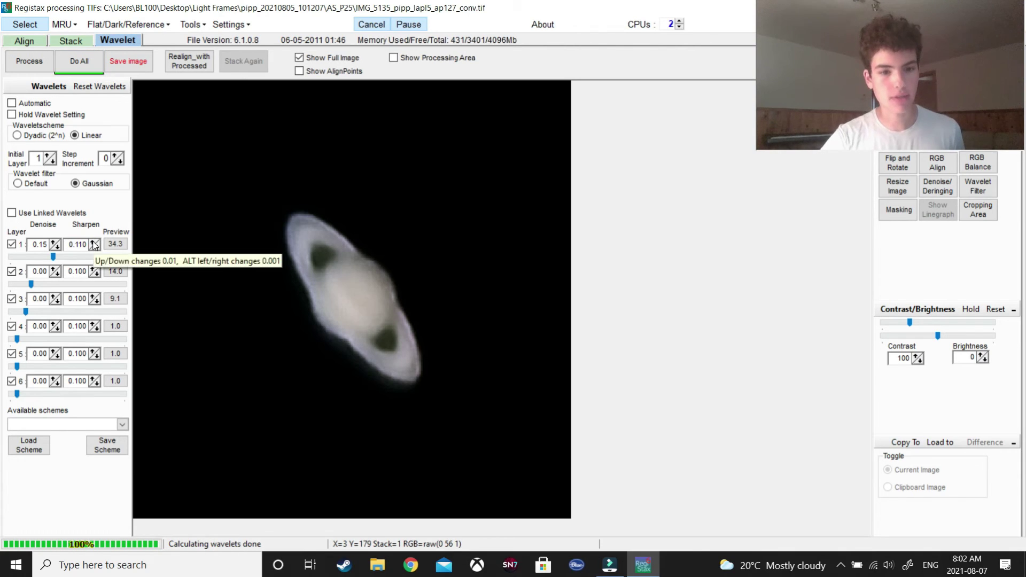
click(94, 244)
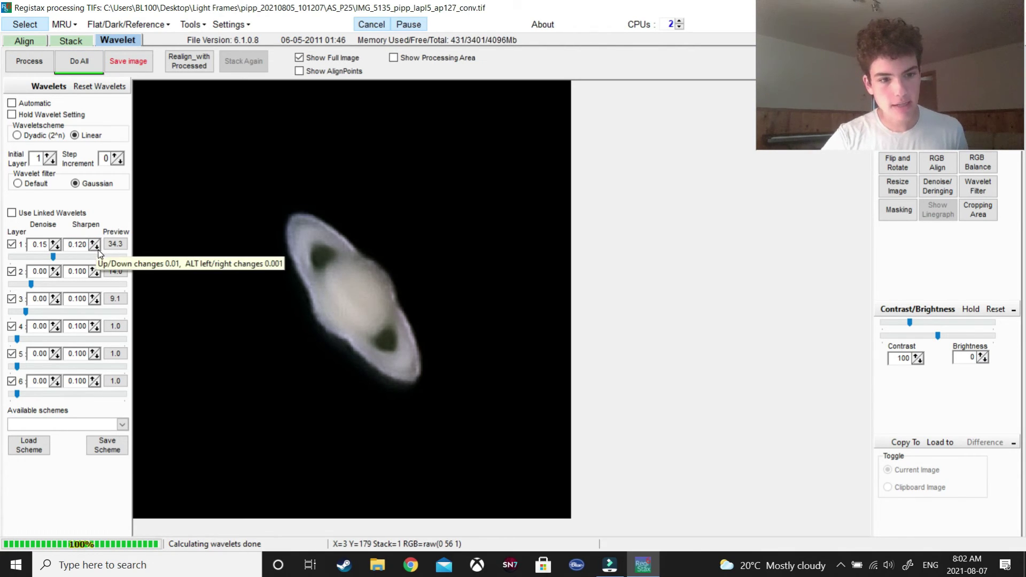
click(96, 247)
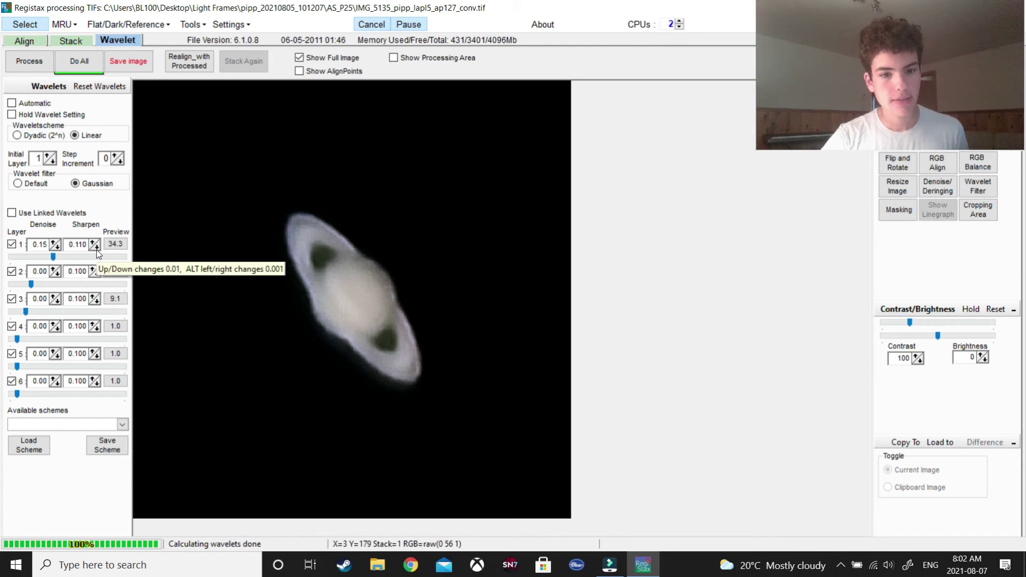
click(53, 241)
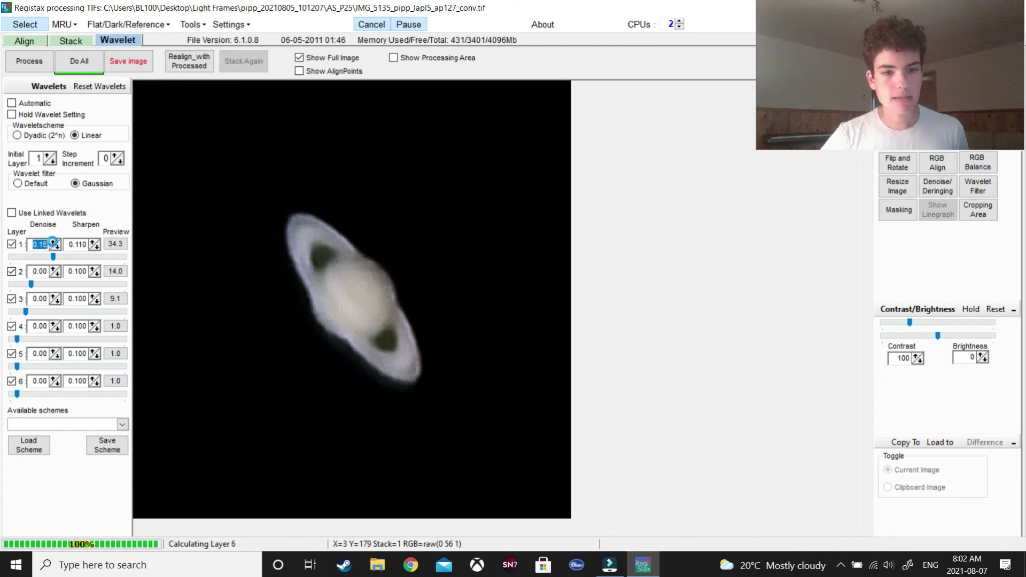
click(52, 242)
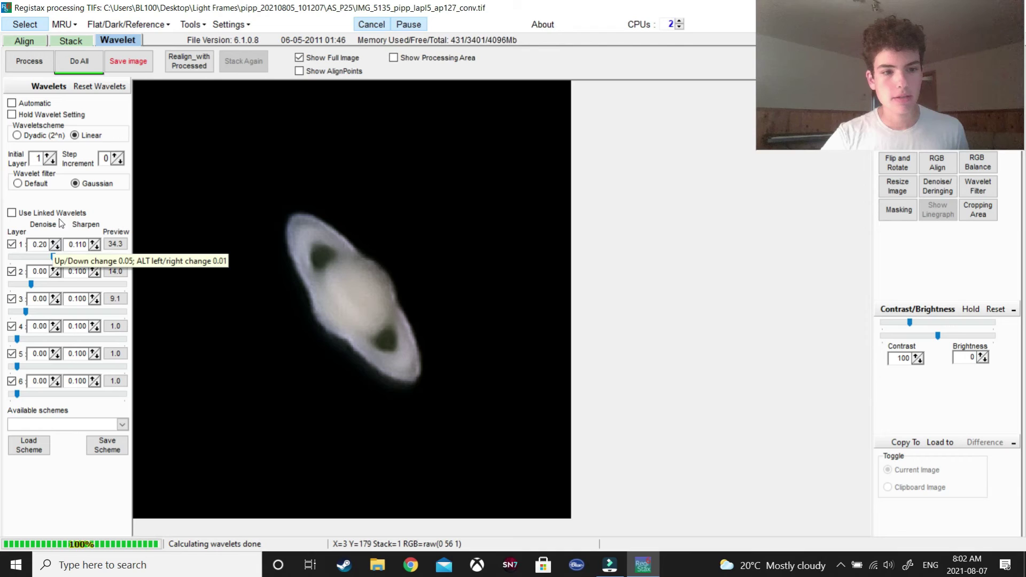
click(92, 61)
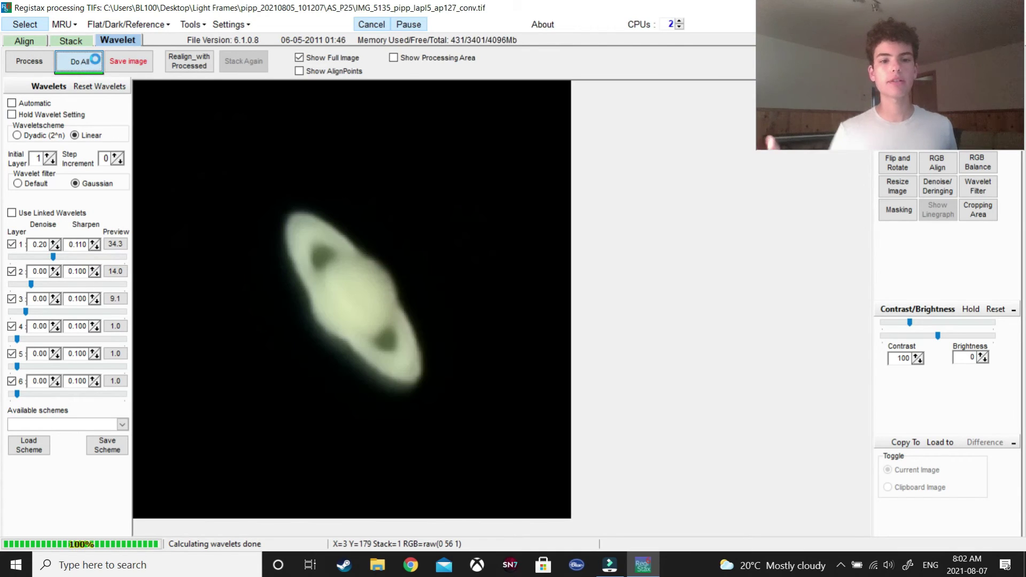